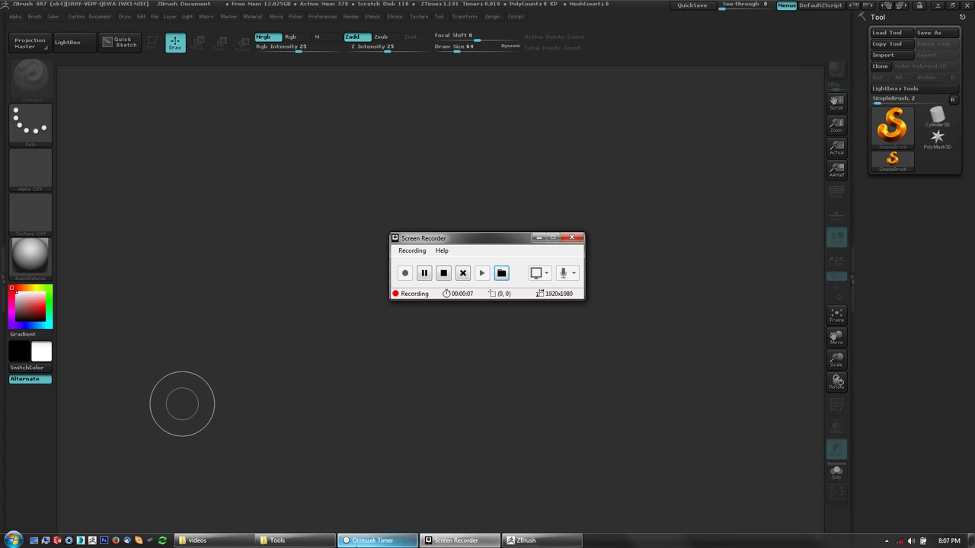
- Start the countdown timer, minimize its window, and return to ZBrush
{"action": "left_click", "coordinate": [378, 541]}
{"action": "key", "text": "Return"}
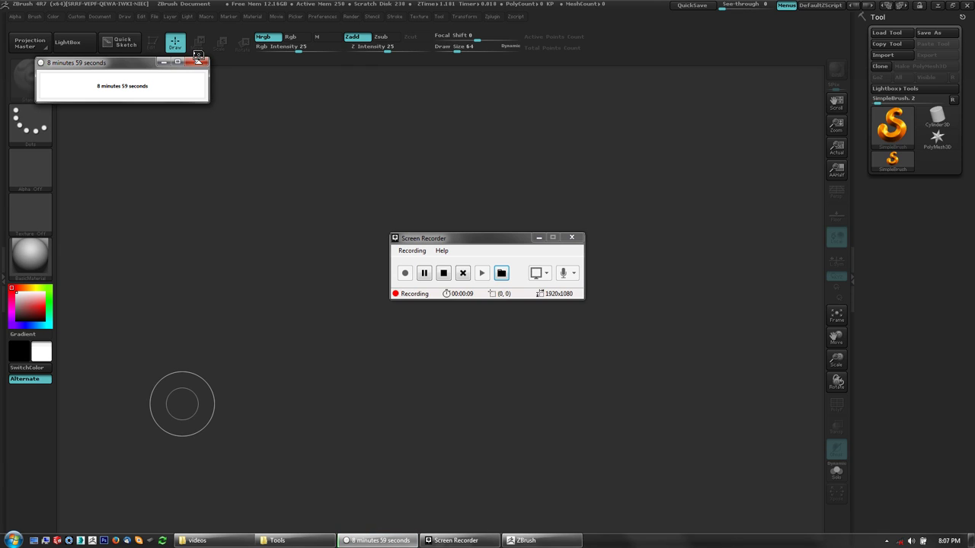
{"action": "left_click", "coordinate": [163, 62]}
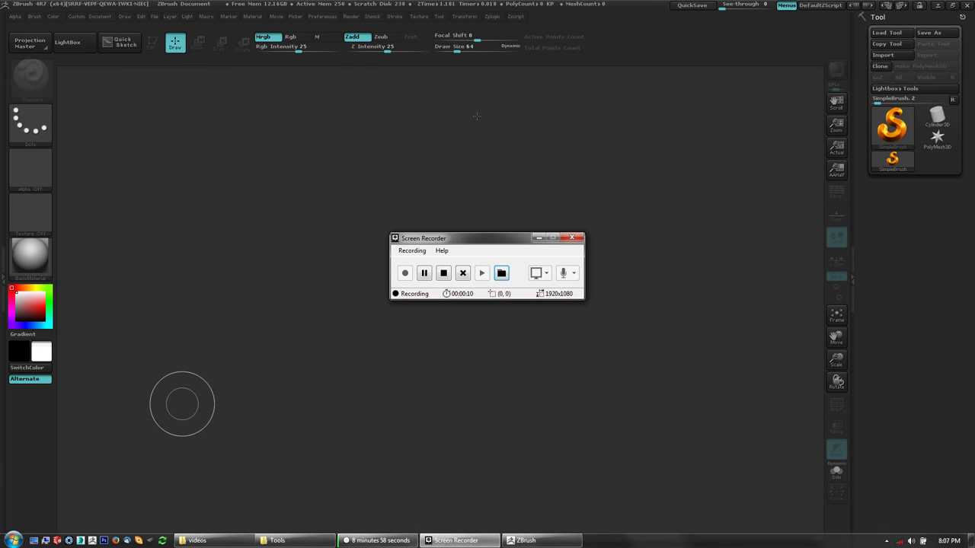
{"action": "left_click", "coordinate": [722, 155]}
{"action": "left_click", "coordinate": [719, 76]}
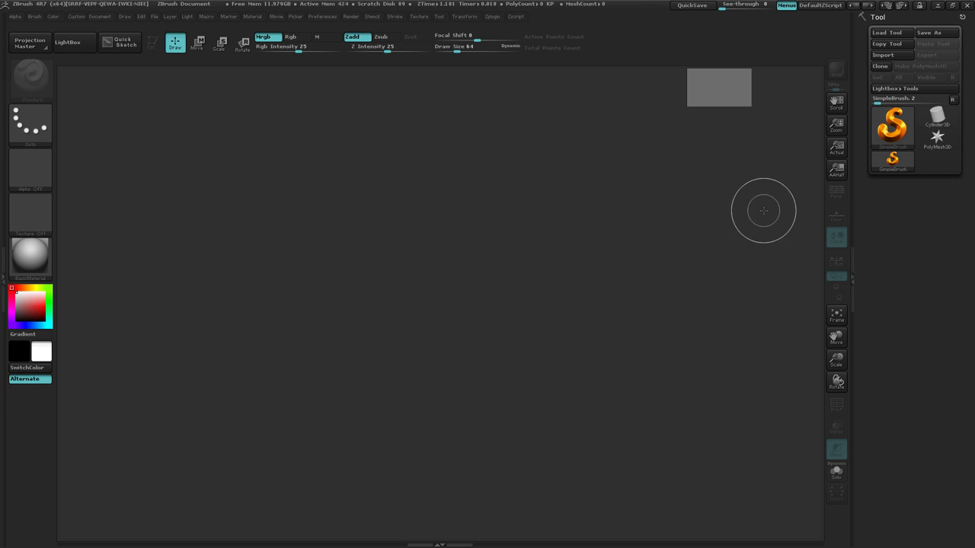
- Select the Ring3D primitive, draw it in the middle of the canvas, and make it editable
{"action": "left_click", "coordinate": [880, 33]}
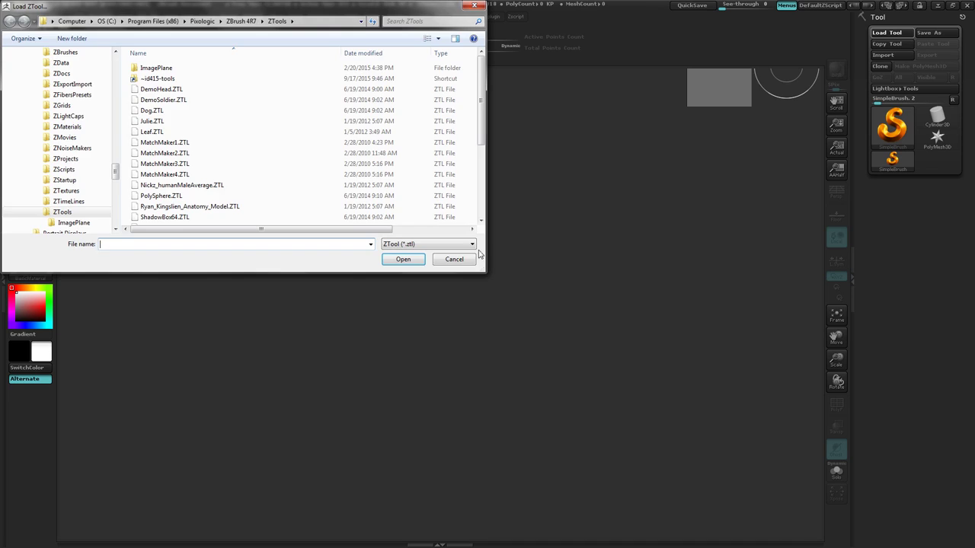
{"action": "left_click", "coordinate": [471, 258]}
{"action": "left_click", "coordinate": [901, 121]}
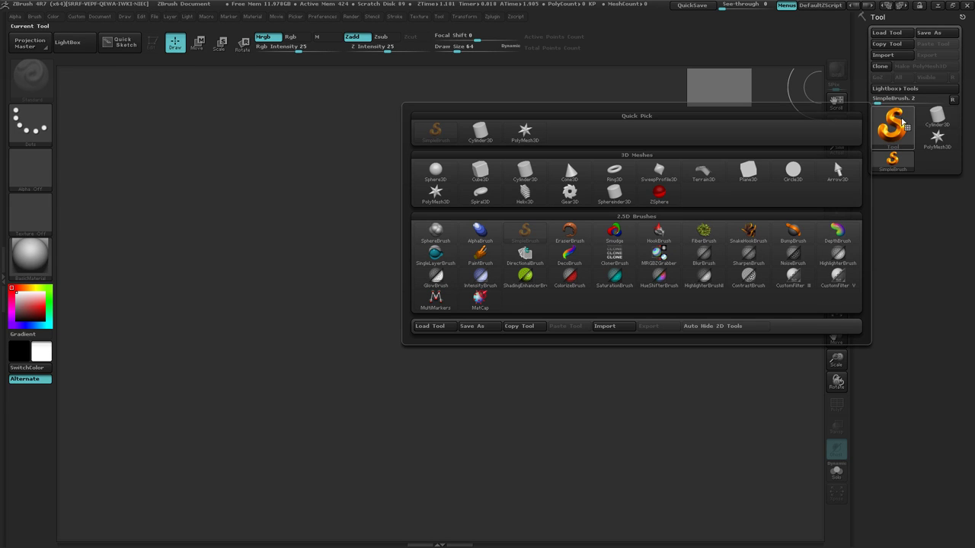
{"action": "left_click", "coordinate": [614, 173]}
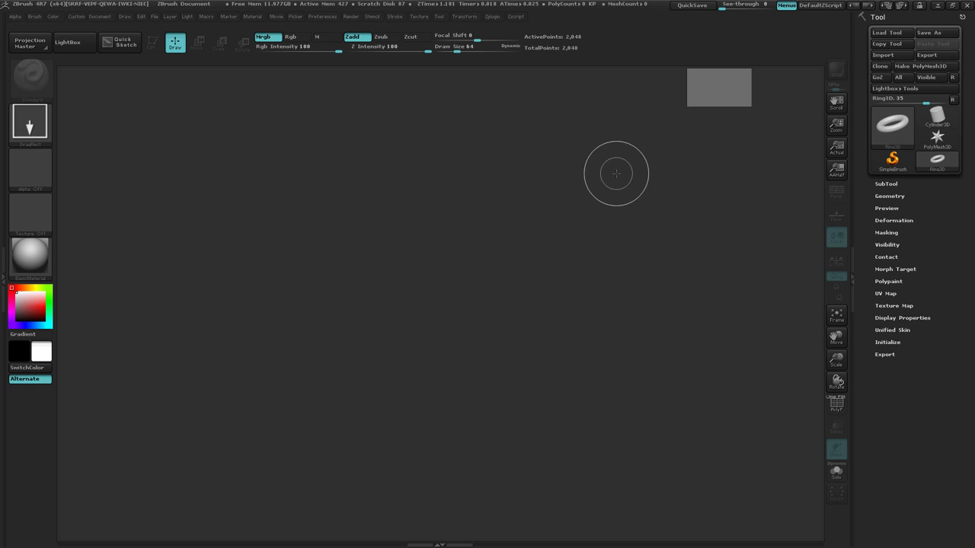
{"action": "left_click_drag", "start_coordinate": [464, 302], "coordinate": [703, 366]}
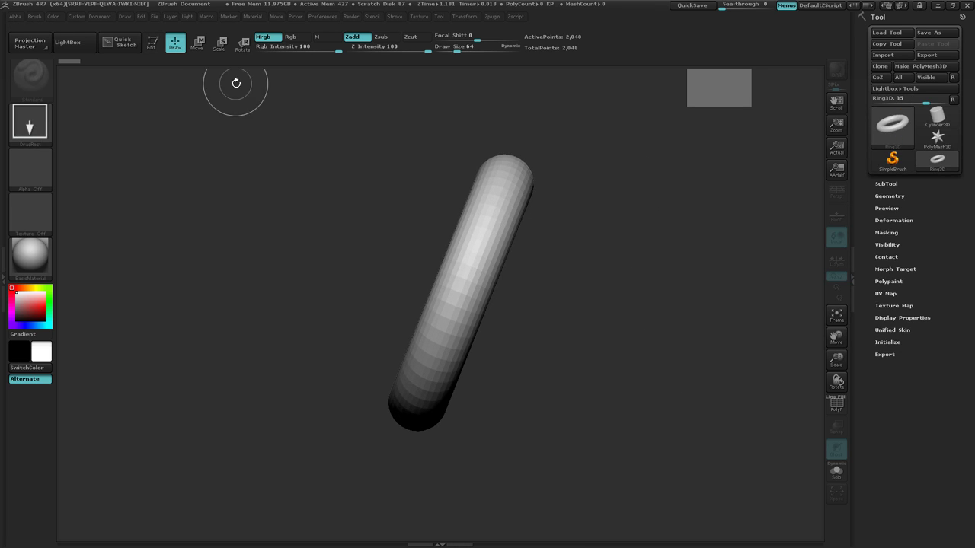
{"action": "key", "text": "t"}
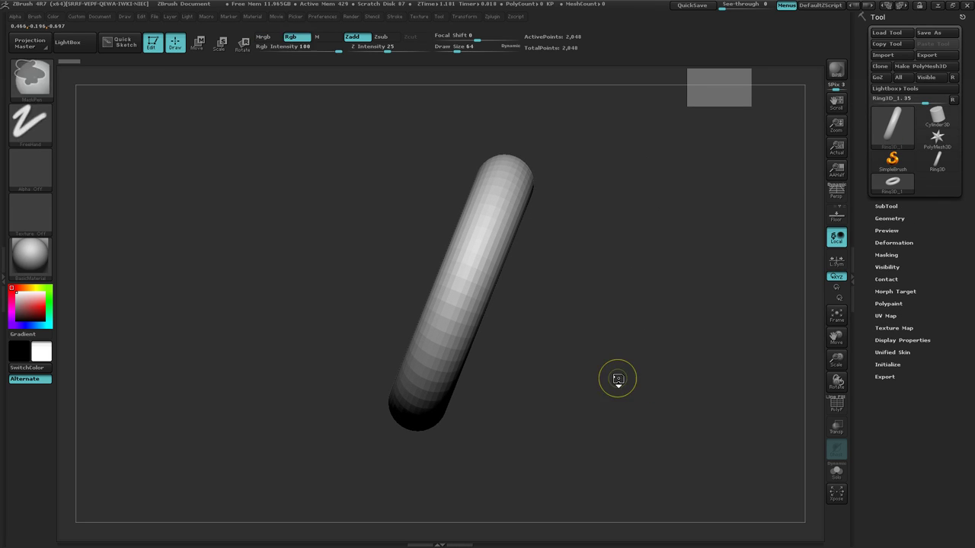
- Set the ring's radial Coverage to 90 in its initialization settings
{"action": "left_click_drag", "start_coordinate": [622, 343], "coordinate": [635, 322]}
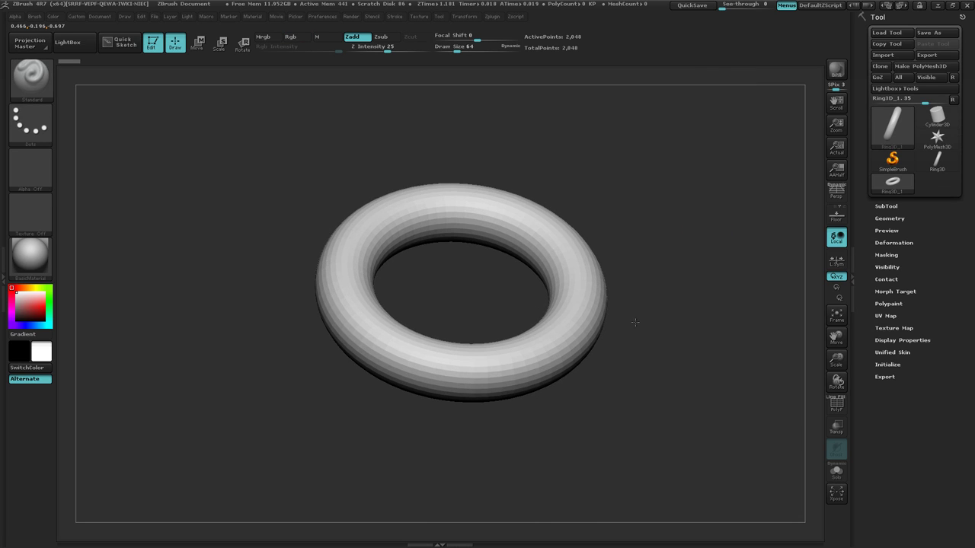
{"action": "left_click", "coordinate": [888, 365]}
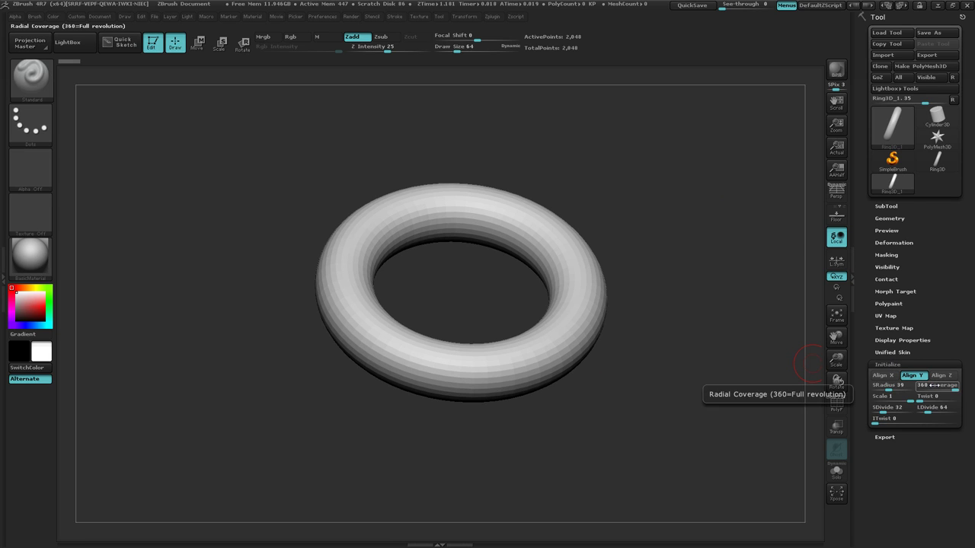
{"action": "type", "text": "0"}
{"action": "key", "text": "Return"}
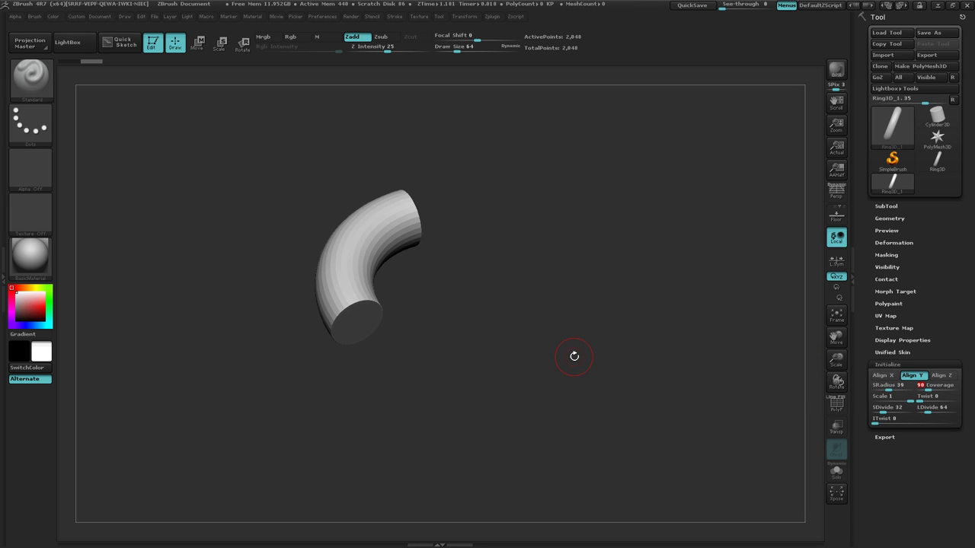
- Redraw the quarter ring in edit mode and clear the leftover copy from the canvas
{"action": "key", "text": "ctrl+f"}
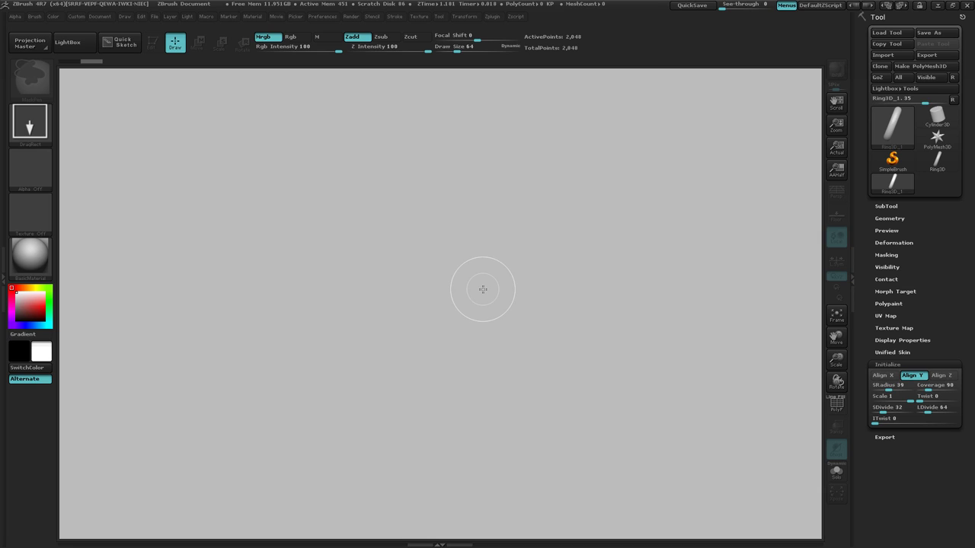
{"action": "key", "text": "ctrl+z"}
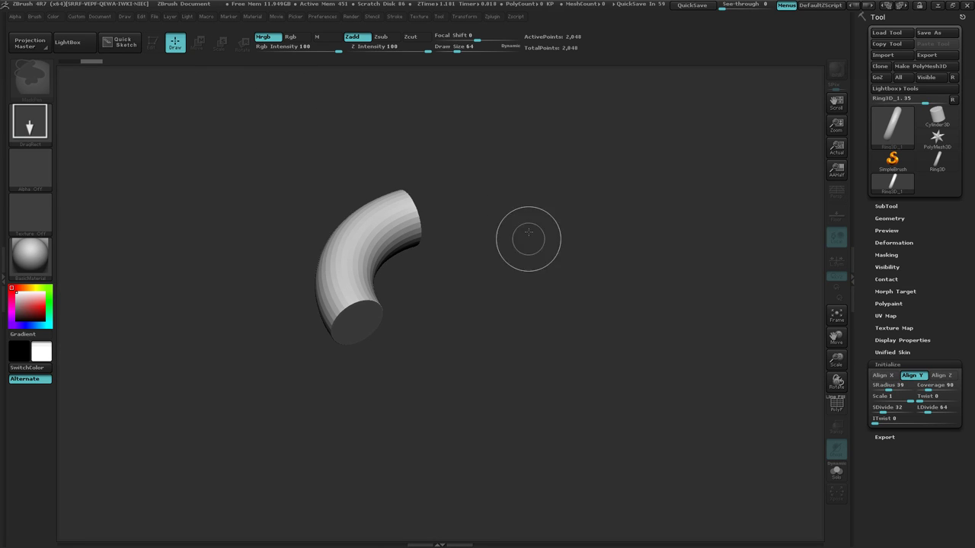
{"action": "mouse_move", "coordinate": [437, 318]}
{"action": "left_mouse_down"}
{"action": "mouse_move", "coordinate": [431, 305]}
{"action": "mouse_move", "coordinate": [623, 384]}
{"action": "left_mouse_up"}
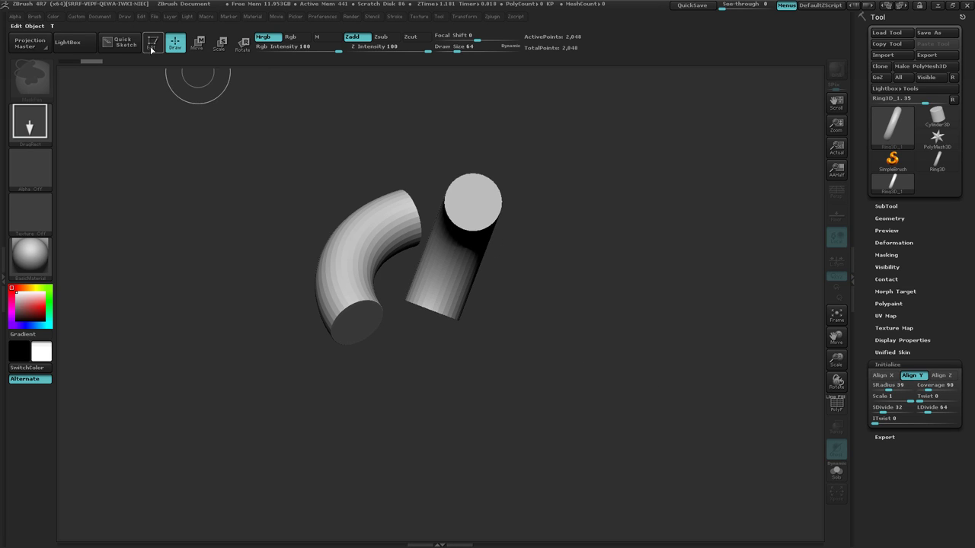
{"action": "left_click", "coordinate": [152, 44]}
{"action": "key", "text": "ctrl+n"}
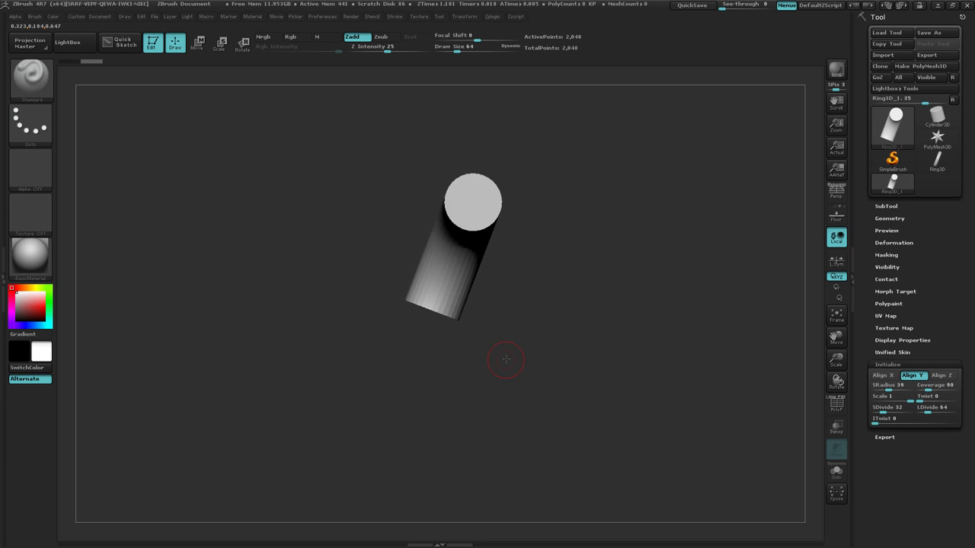
- Turn on the polygon wireframe display for the quarter ring
{"action": "mouse_move", "coordinate": [508, 360]}
{"action": "left_mouse_down"}
{"action": "mouse_move", "coordinate": [575, 307]}
{"action": "mouse_move", "coordinate": [567, 317]}
{"action": "left_mouse_up"}
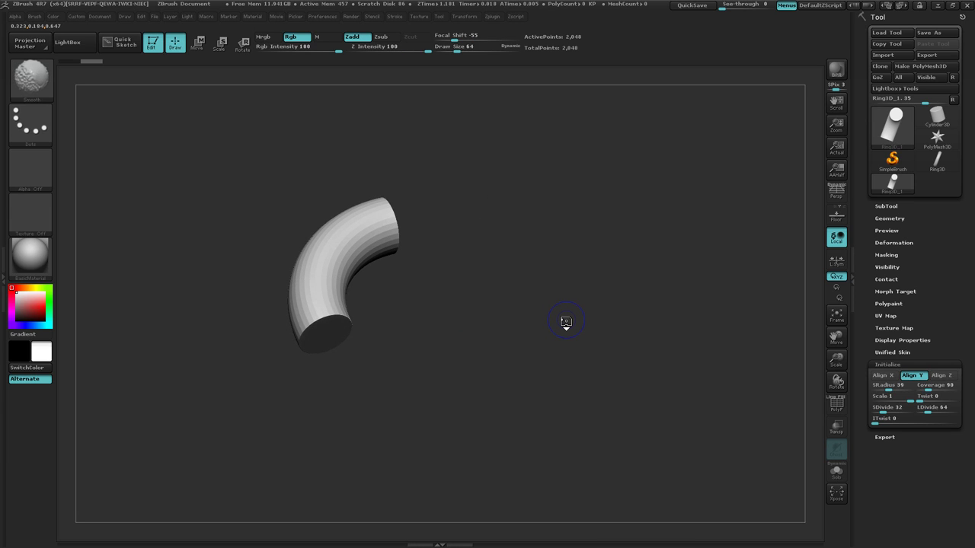
{"action": "key", "text": "shift+f"}
{"action": "right_click_drag", "start_coordinate": [336, 289], "coordinate": [531, 297], "text": "ctrl"}
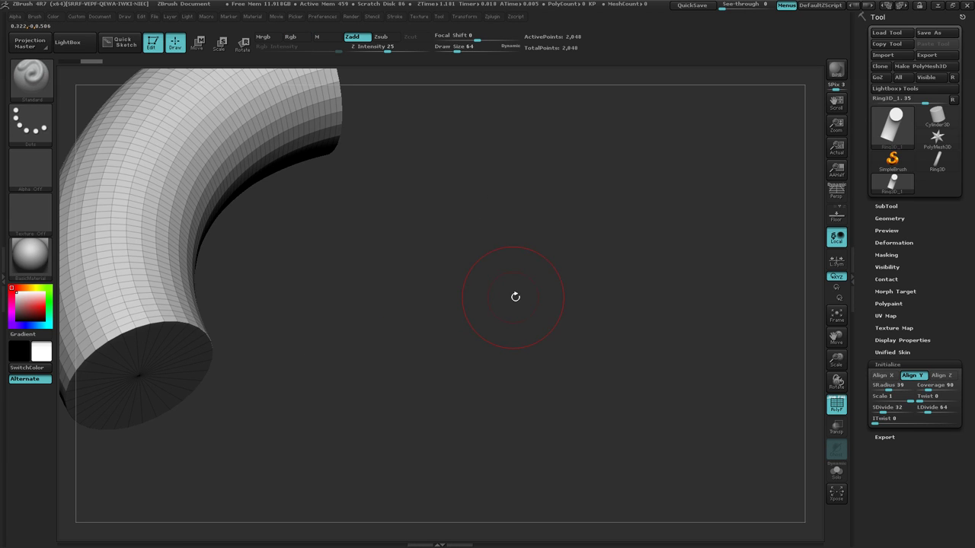
{"action": "right_click_drag", "start_coordinate": [437, 304], "coordinate": [660, 371], "text": "alt"}
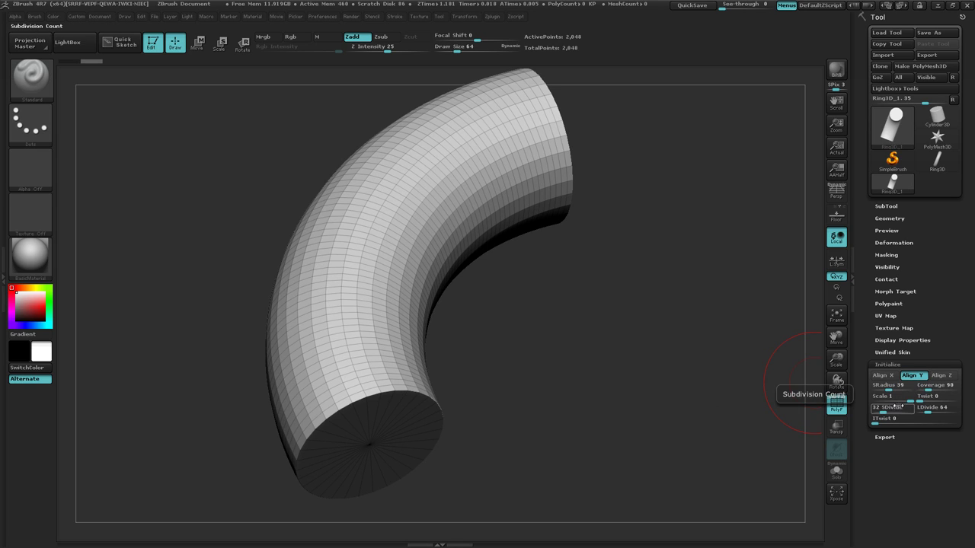
- Reduce the quarter ring's subdivisions to SDivide 8 and LDivide 9
{"action": "left_click", "coordinate": [892, 409]}
{"action": "type", "text": "8"}
{"action": "key", "text": "Return"}
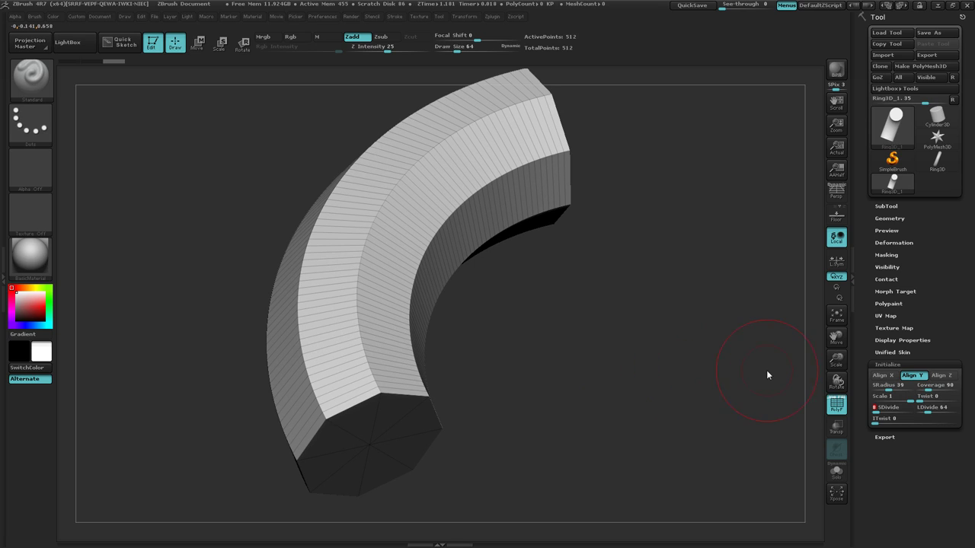
{"action": "left_click", "coordinate": [939, 409]}
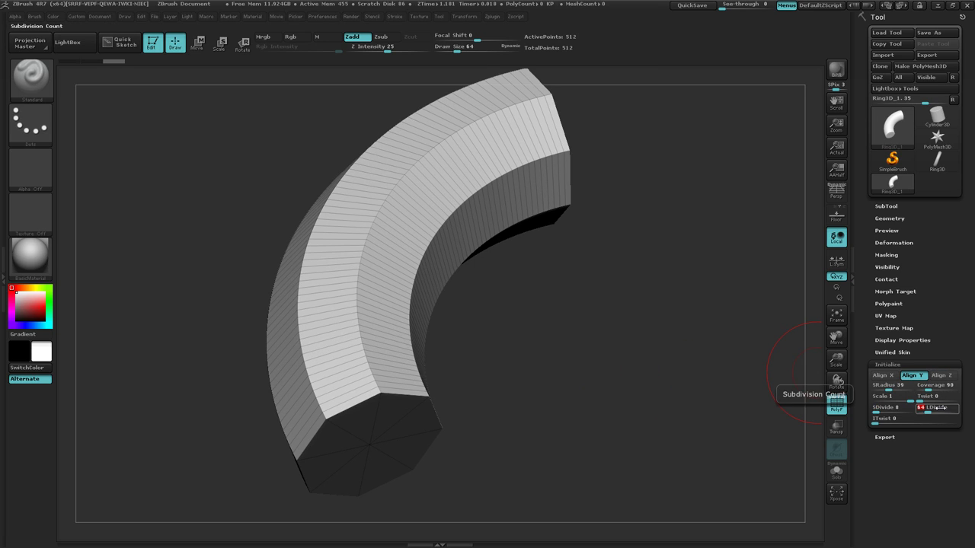
{"action": "key", "text": "Return"}
- Show the floor grid with the quarter ring viewed straight on along its arc plane
{"action": "left_click_drag", "start_coordinate": [688, 370], "coordinate": [667, 396]}
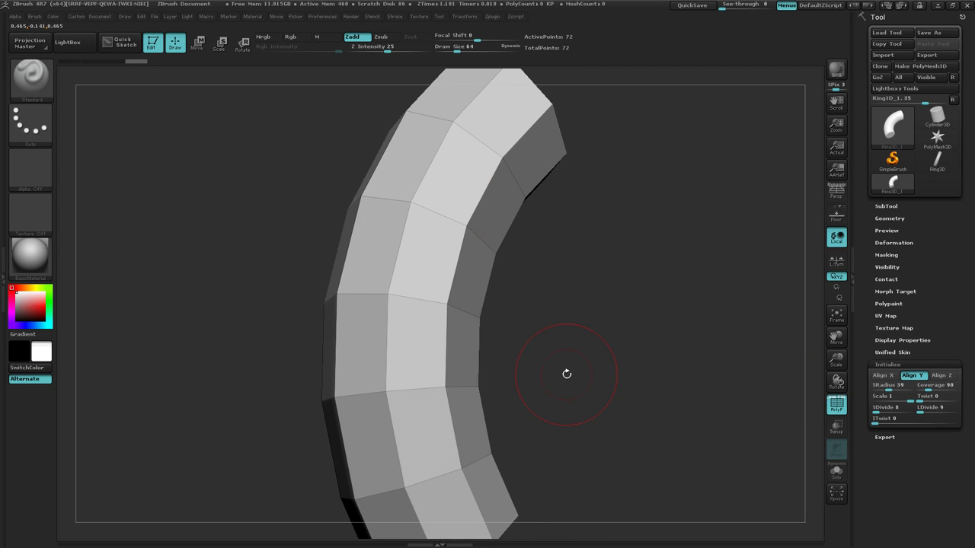
{"action": "right_click_drag", "start_coordinate": [613, 401], "coordinate": [557, 391], "text": "ctrl"}
{"action": "mouse_move", "coordinate": [556, 390]}
{"action": "left_mouse_down"}
{"action": "mouse_move", "coordinate": [625, 370]}
{"action": "mouse_move", "coordinate": [605, 365]}
{"action": "left_mouse_up"}
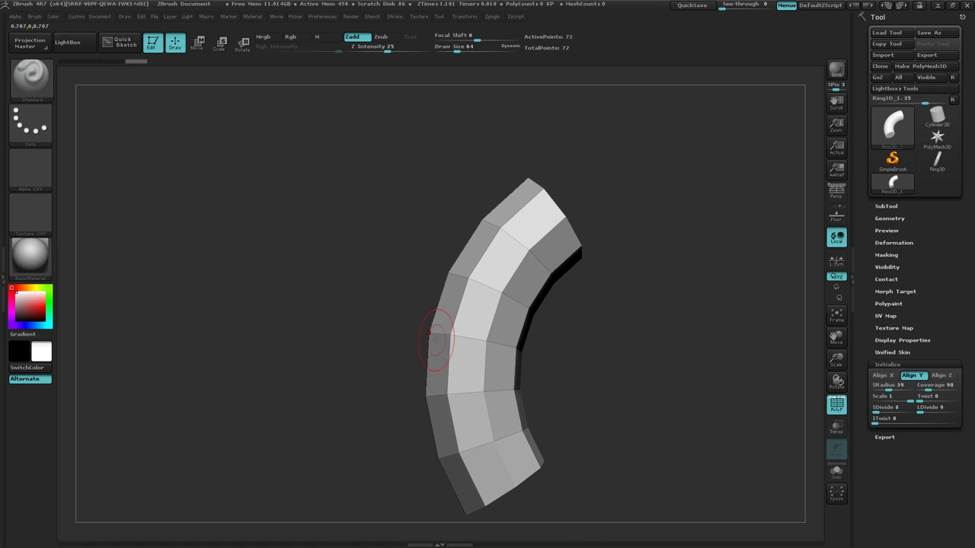
{"action": "mouse_move", "coordinate": [596, 355]}
{"action": "right_mouse_down", "text": "ctrl"}
{"action": "mouse_move", "coordinate": [657, 370]}
{"action": "mouse_move", "coordinate": [621, 372]}
{"action": "right_mouse_up", "text": "ctrl"}
{"action": "left_click_drag", "start_coordinate": [604, 351], "coordinate": [599, 329]}
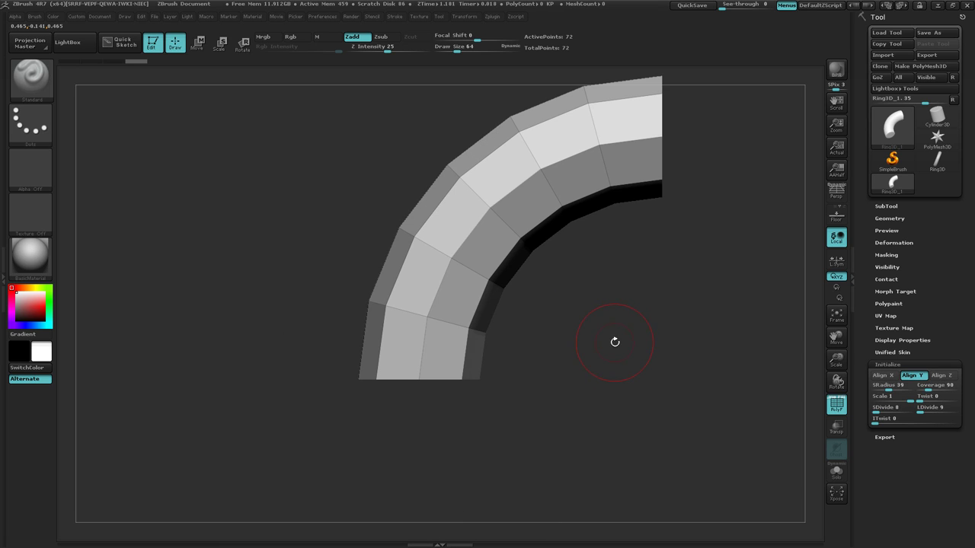
{"action": "left_click", "coordinate": [837, 217]}
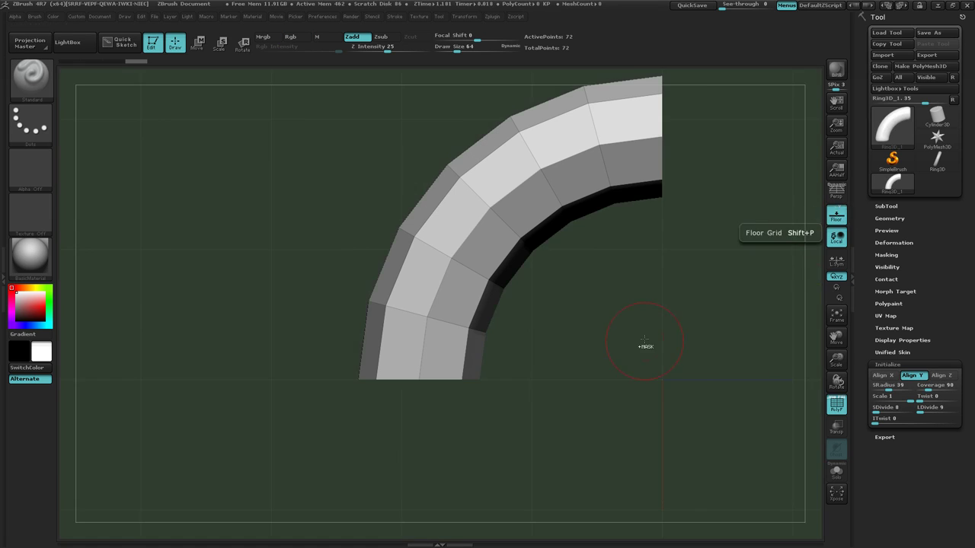
{"action": "right_click_drag", "start_coordinate": [645, 339], "coordinate": [516, 368], "text": "ctrl"}
{"action": "right_click_drag", "start_coordinate": [694, 402], "coordinate": [553, 328], "text": "alt"}
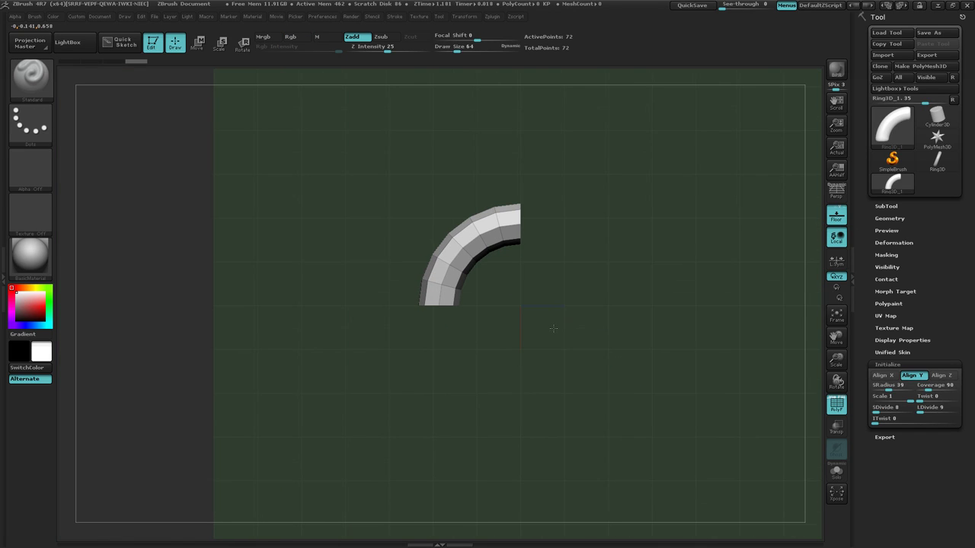
- Set the quarter ring's SRadius to 56 and convert it to a PolyMesh3D
{"action": "left_click_drag", "start_coordinate": [888, 387], "coordinate": [896, 388]}
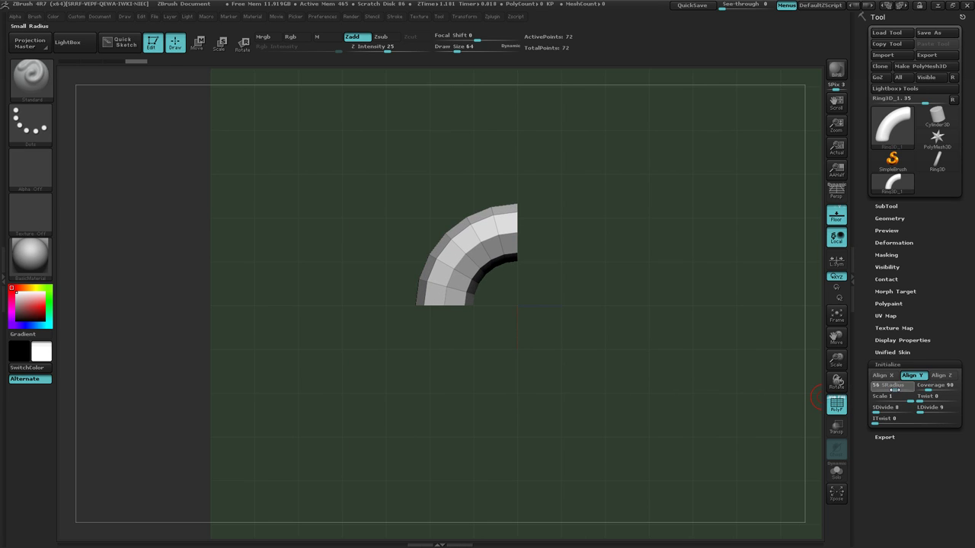
{"action": "mouse_move", "coordinate": [621, 399]}
{"action": "right_mouse_down"}
{"action": "mouse_move", "coordinate": [593, 323]}
{"action": "mouse_move", "coordinate": [621, 400]}
{"action": "right_mouse_up"}
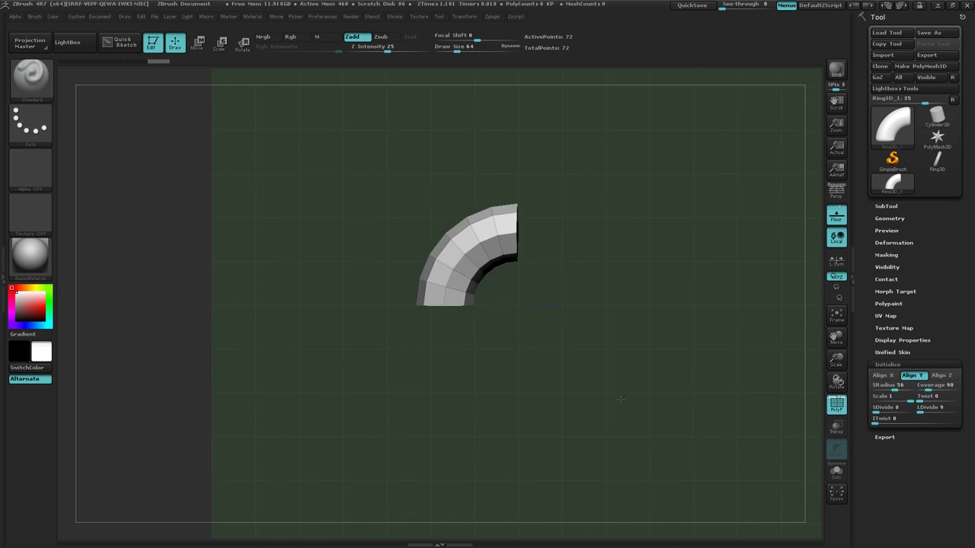
{"action": "left_click_drag", "start_coordinate": [620, 398], "coordinate": [619, 384]}
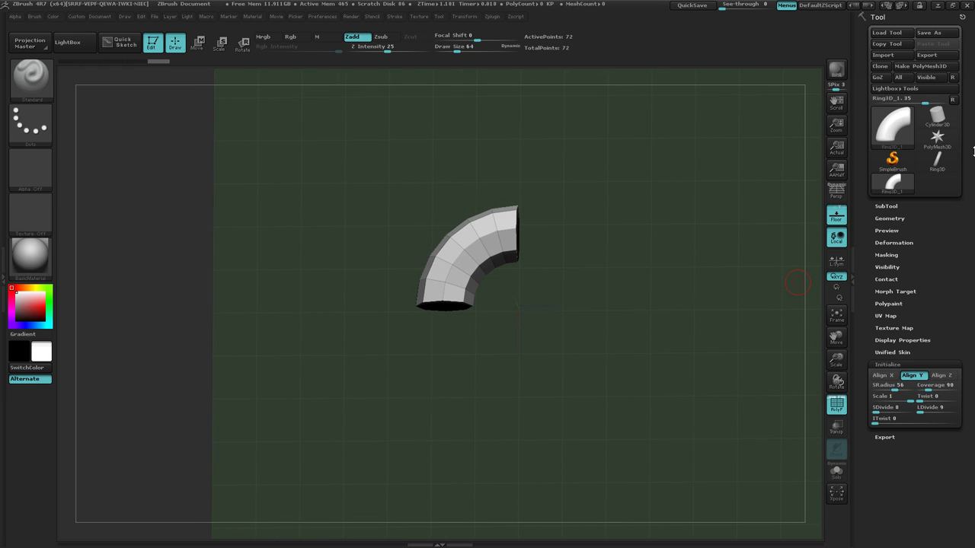
{"action": "left_click", "coordinate": [923, 66]}
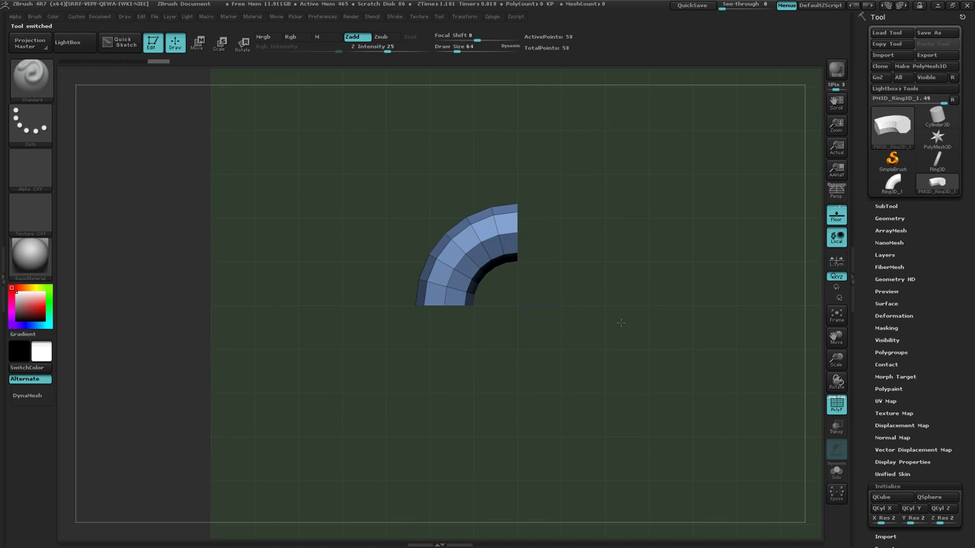
- Scale the elbow mesh down uniformly from its arc centre with a transpose line, to slightly over half a grid square in radius
{"action": "left_click", "coordinate": [227, 44]}
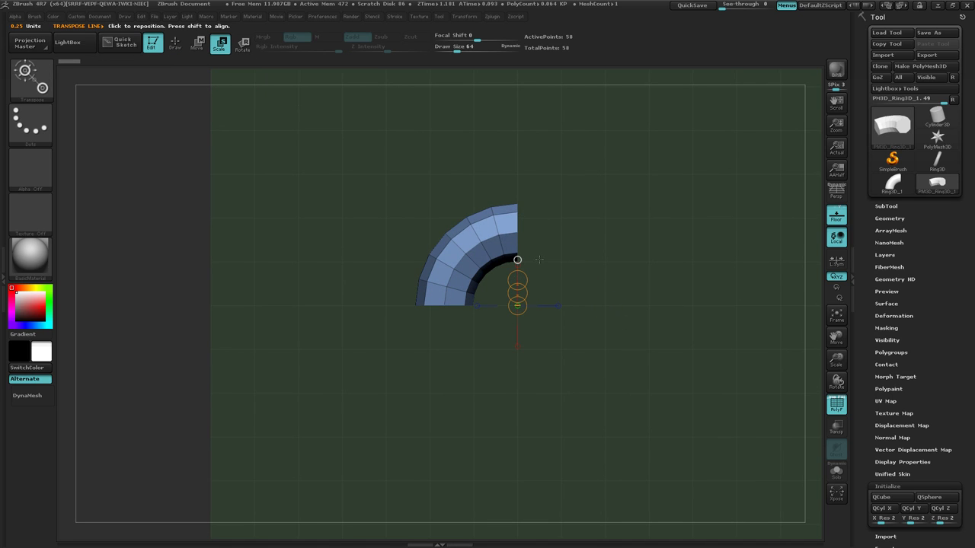
{"action": "left_click_drag", "start_coordinate": [539, 260], "coordinate": [445, 232]}
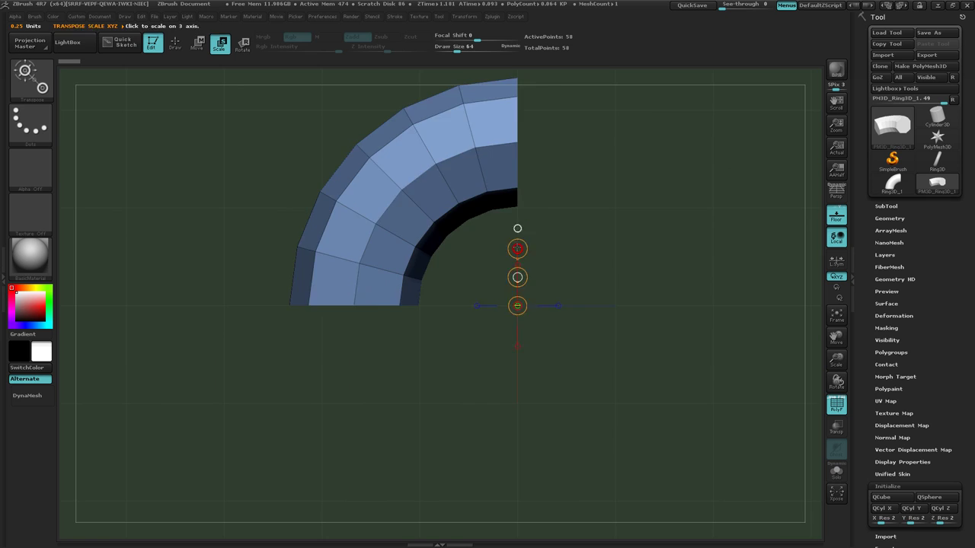
{"action": "left_click_drag", "start_coordinate": [517, 248], "coordinate": [519, 292]}
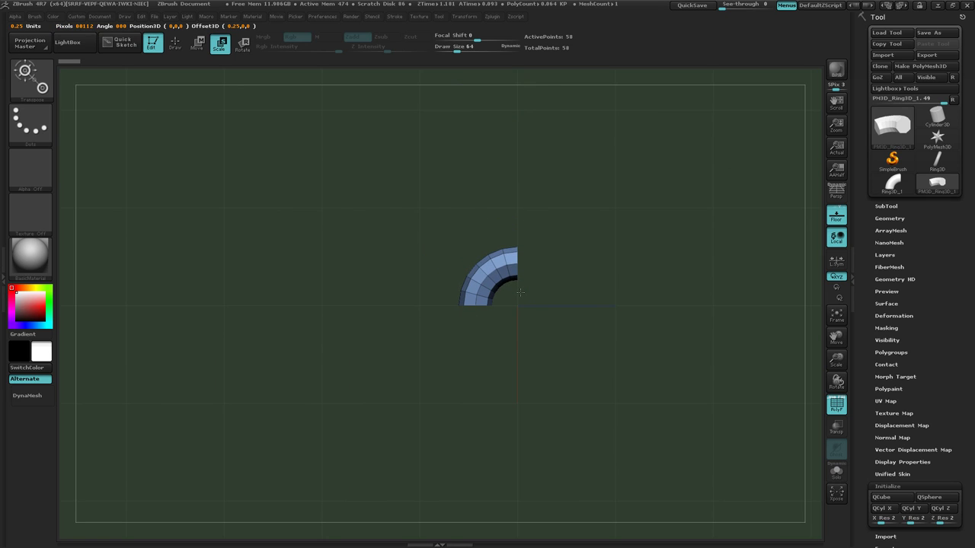
{"action": "right_click_drag", "start_coordinate": [614, 329], "coordinate": [598, 356], "text": "ctrl"}
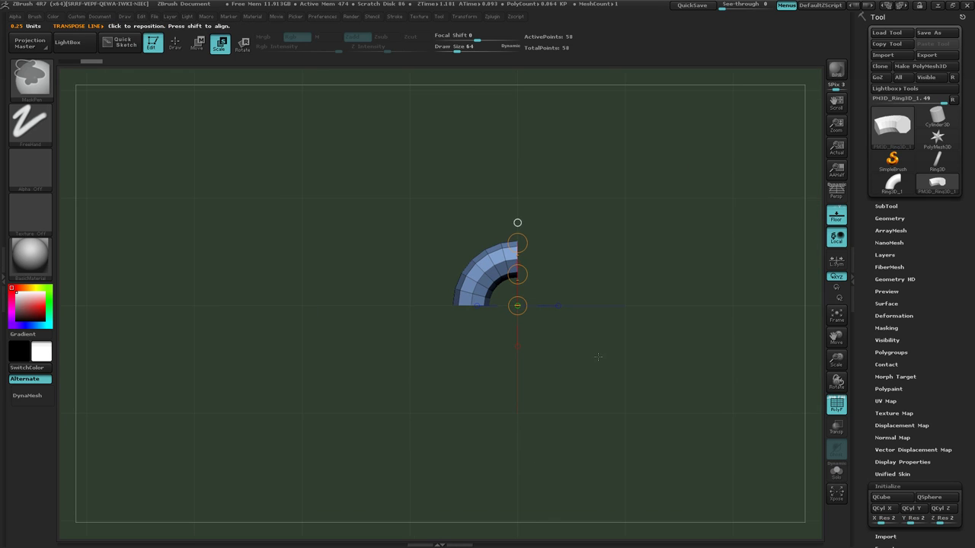
{"action": "left_click_drag", "start_coordinate": [518, 244], "coordinate": [518, 246]}
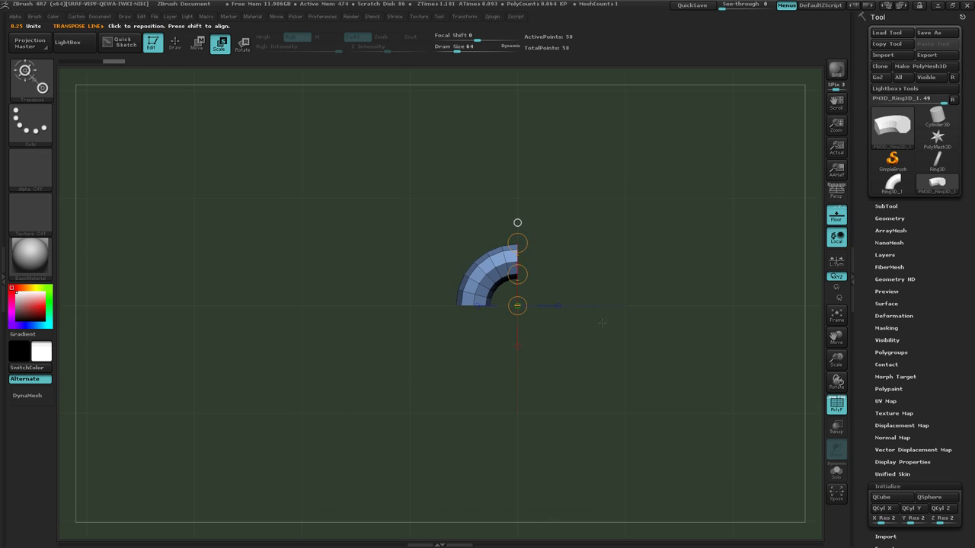
{"action": "right_click_drag", "start_coordinate": [602, 322], "coordinate": [646, 337], "text": "ctrl"}
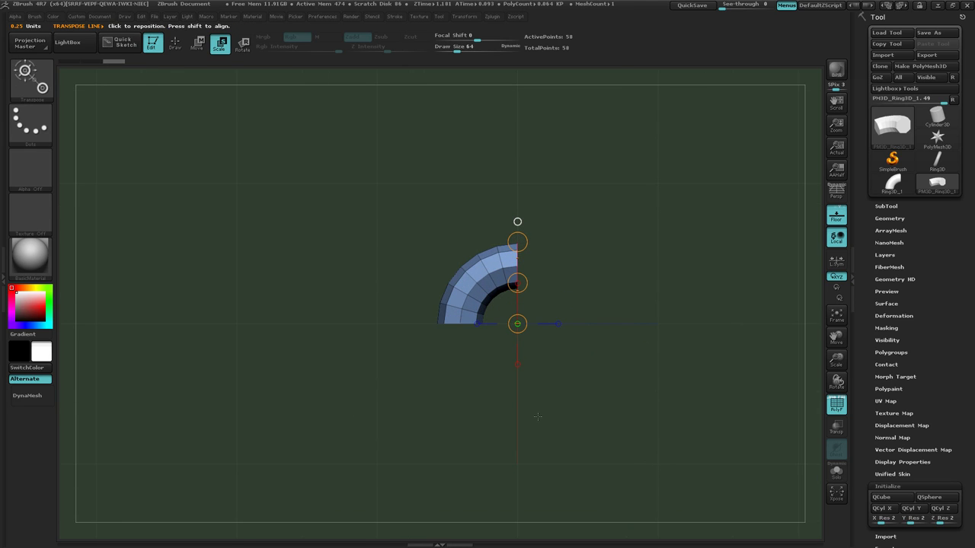
- Assign each of the elbow's two end caps its own polygroup, separate from the curved body
{"action": "left_click_drag", "start_coordinate": [467, 457], "coordinate": [605, 247]}
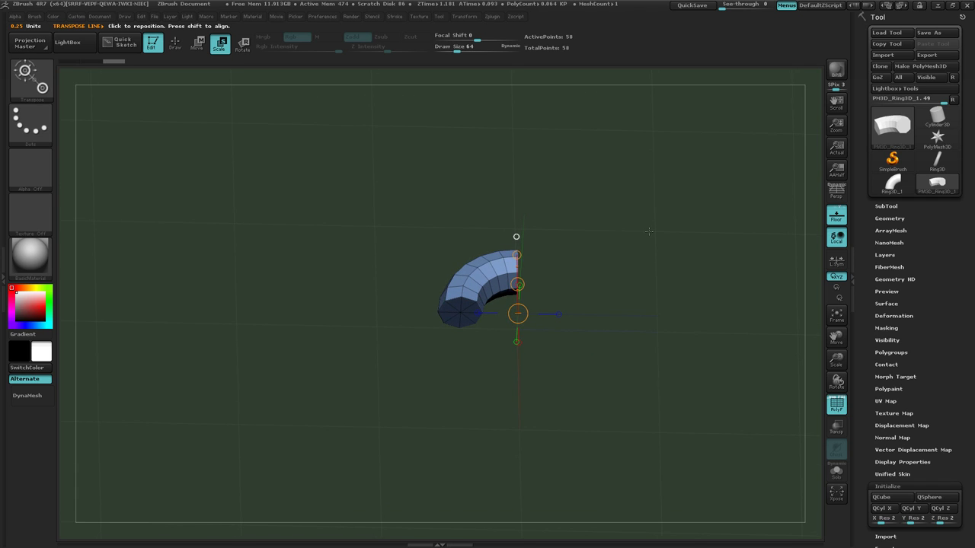
{"action": "key", "text": "q"}
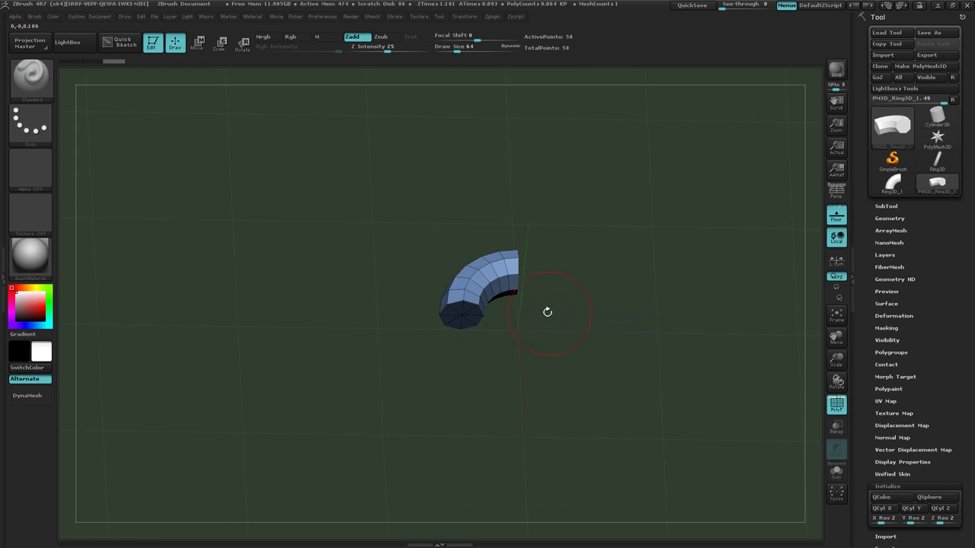
{"action": "left_click_drag", "start_coordinate": [547, 311], "coordinate": [653, 325]}
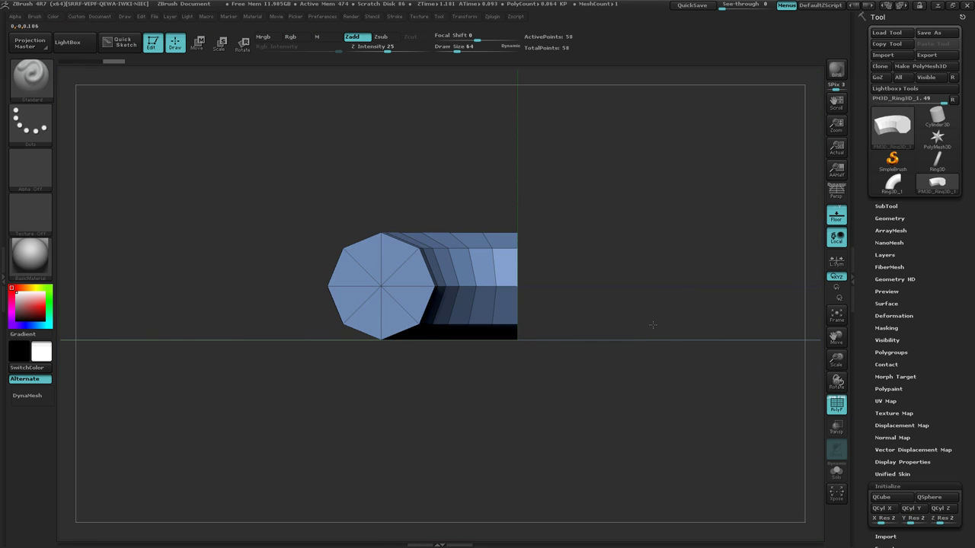
{"action": "key", "text": "ctrl"}
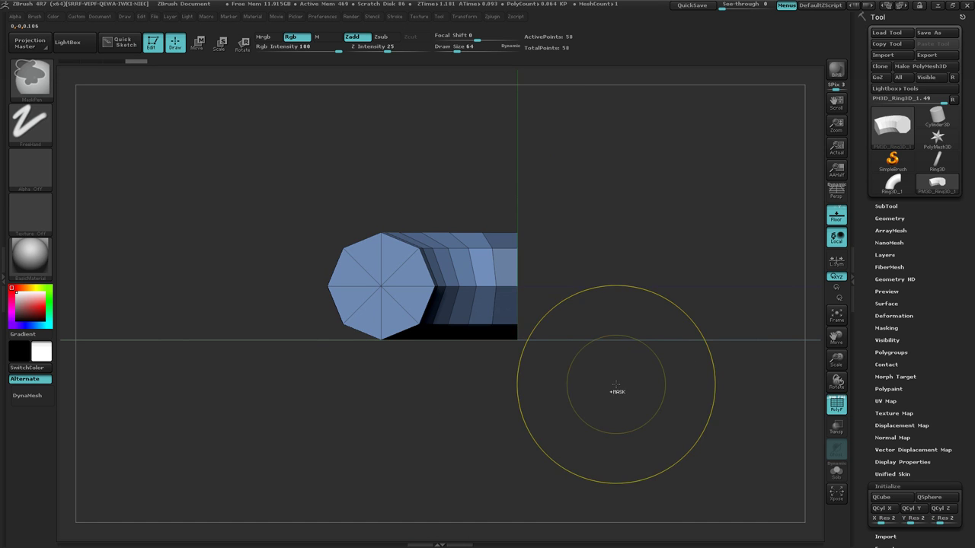
{"action": "mouse_move", "coordinate": [616, 386]}
{"action": "left_mouse_down"}
{"action": "mouse_move", "coordinate": [594, 399]}
{"action": "mouse_move", "coordinate": [632, 389]}
{"action": "left_mouse_up"}
{"action": "key", "text": "ctrl"}
{"action": "key", "text": "ctrl"}
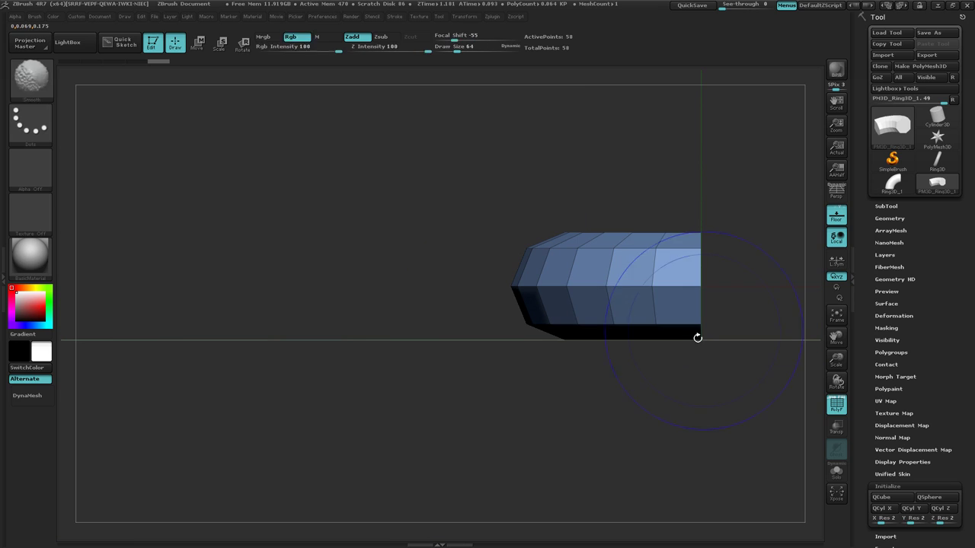
{"action": "mouse_move", "coordinate": [734, 194]}
{"action": "left_mouse_down", "text": "ctrl"}
{"action": "mouse_move", "coordinate": [688, 392]}
{"action": "mouse_move", "coordinate": [595, 416]}
{"action": "mouse_move", "coordinate": [598, 444]}
{"action": "left_mouse_up", "text": "ctrl"}
{"action": "left_click", "coordinate": [719, 378], "text": "ctrl"}
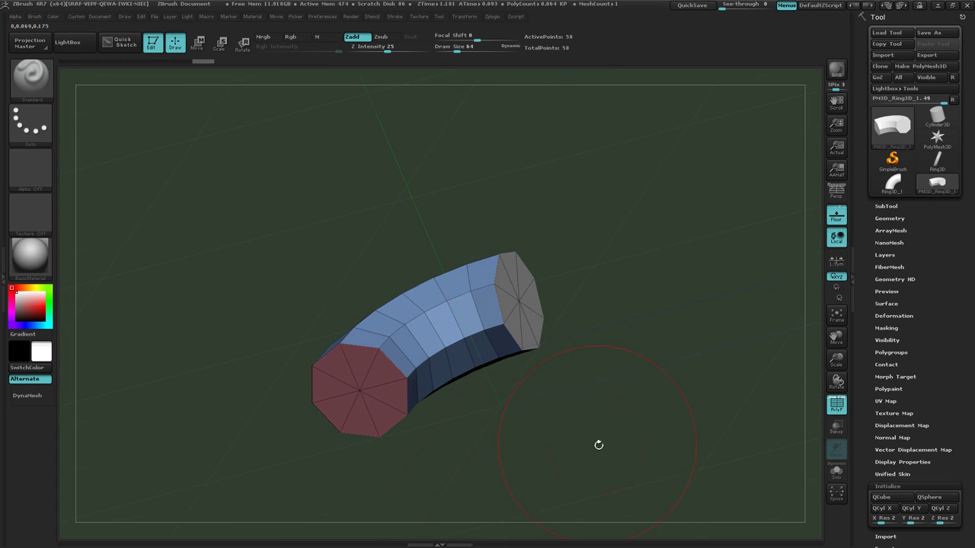
- Mask everything except the grey end cap and extrude that cap straight outward along a transpose line into a long pipe leg
{"action": "mouse_move", "coordinate": [564, 416]}
{"action": "left_mouse_down"}
{"action": "mouse_move", "coordinate": [530, 413]}
{"action": "mouse_move", "coordinate": [508, 319]}
{"action": "mouse_move", "coordinate": [496, 337]}
{"action": "mouse_move", "coordinate": [528, 342]}
{"action": "left_mouse_up"}
{"action": "key", "text": "w"}
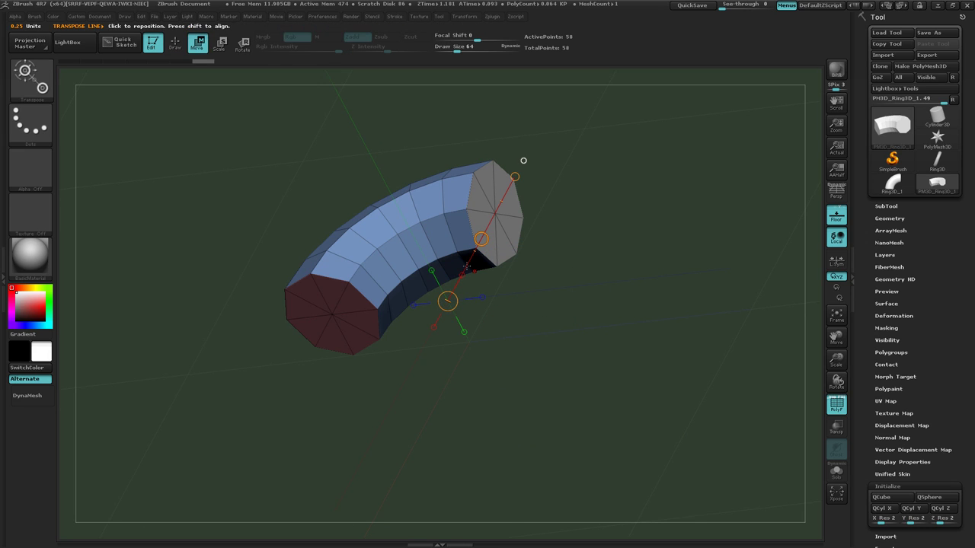
{"action": "left_click_drag", "start_coordinate": [465, 270], "coordinate": [731, 247]}
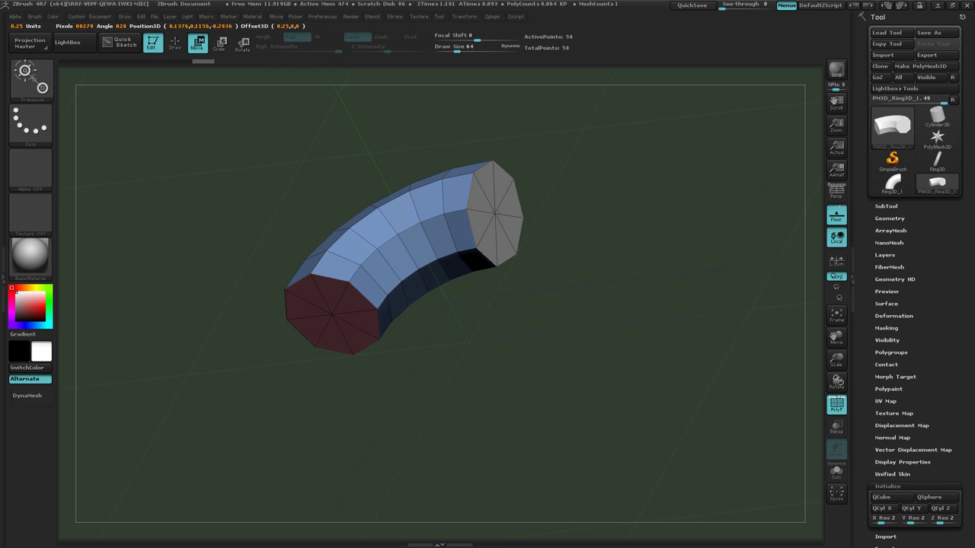
{"action": "mouse_move", "coordinate": [495, 214]}
{"action": "left_mouse_down"}
{"action": "mouse_move", "coordinate": [564, 206]}
{"action": "mouse_move", "coordinate": [775, 245]}
{"action": "left_mouse_up"}
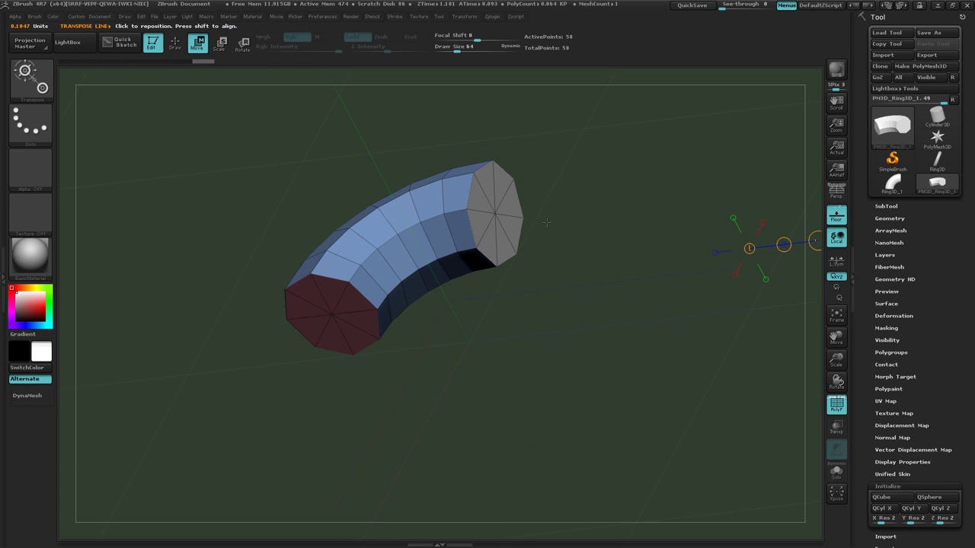
{"action": "left_click", "coordinate": [495, 213], "text": "ctrl"}
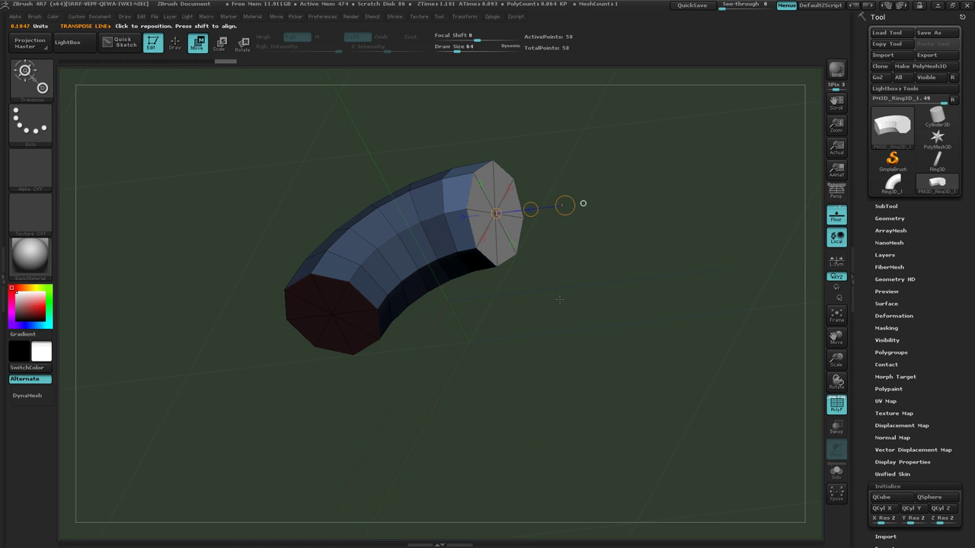
{"action": "left_click_drag", "start_coordinate": [508, 312], "coordinate": [517, 305]}
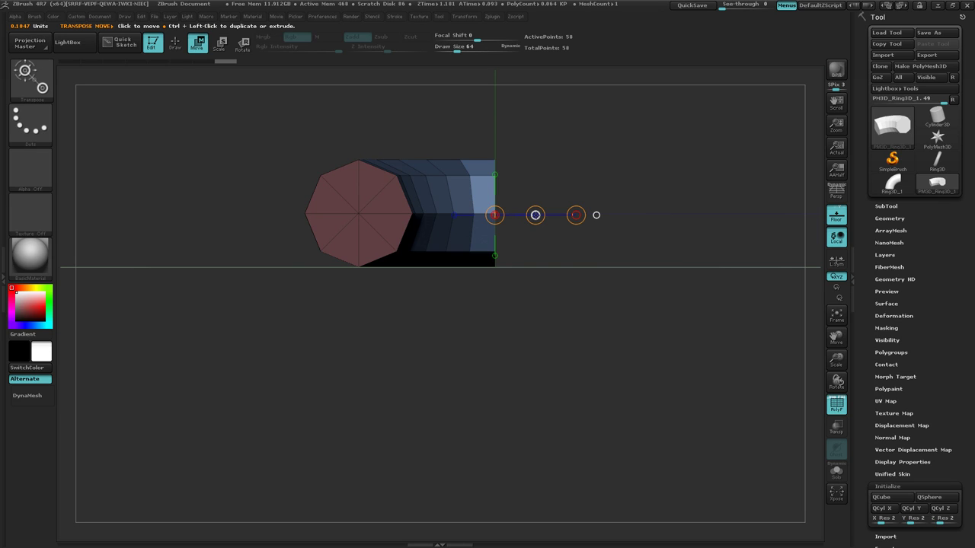
{"action": "key", "text": "ctrl"}
{"action": "left_click_drag", "start_coordinate": [535, 215], "coordinate": [837, 216], "text": "ctrl"}
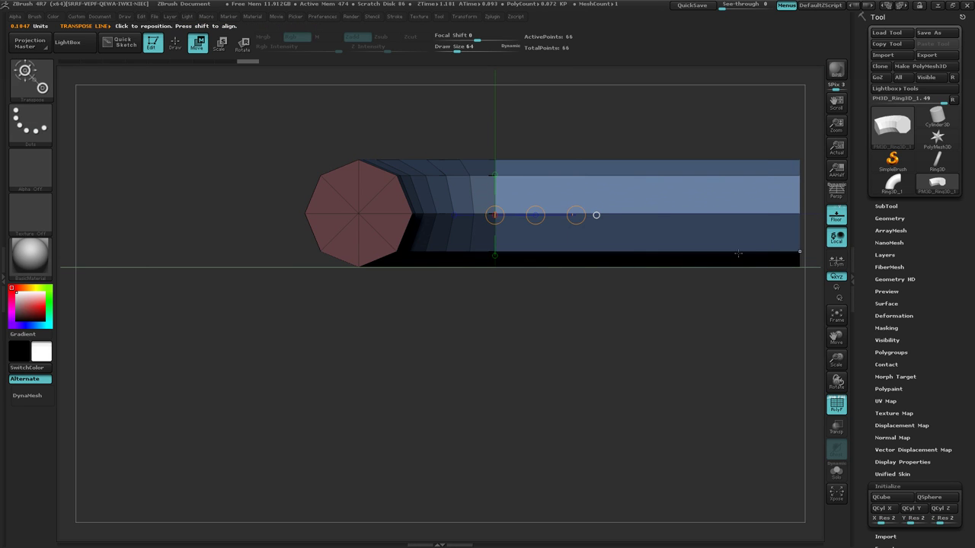
- Extrude the elbow's opposite end cap straight outward and adjust the length of this second pipe leg
{"action": "right_click_drag", "start_coordinate": [665, 334], "coordinate": [496, 352], "text": "ctrl"}
{"action": "mouse_move", "coordinate": [496, 352]}
{"action": "left_mouse_down"}
{"action": "mouse_move", "coordinate": [562, 301]}
{"action": "mouse_move", "coordinate": [556, 286]}
{"action": "mouse_move", "coordinate": [491, 332]}
{"action": "mouse_move", "coordinate": [506, 242]}
{"action": "mouse_move", "coordinate": [601, 276]}
{"action": "mouse_move", "coordinate": [604, 310]}
{"action": "mouse_move", "coordinate": [736, 319]}
{"action": "left_mouse_up"}
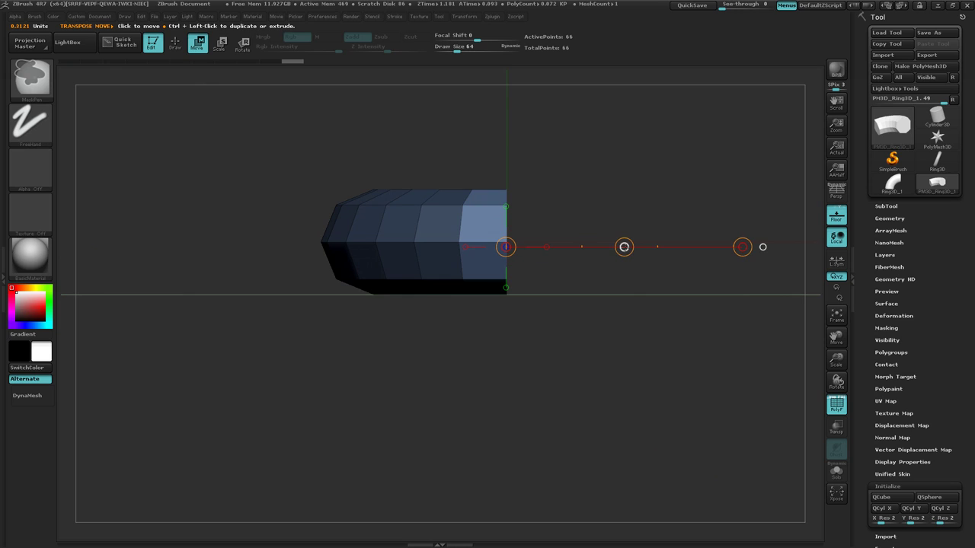
{"action": "left_click_drag", "start_coordinate": [623, 247], "coordinate": [713, 357], "text": "ctrl"}
{"action": "right_click_drag", "start_coordinate": [713, 357], "coordinate": [525, 355], "text": "ctrl"}
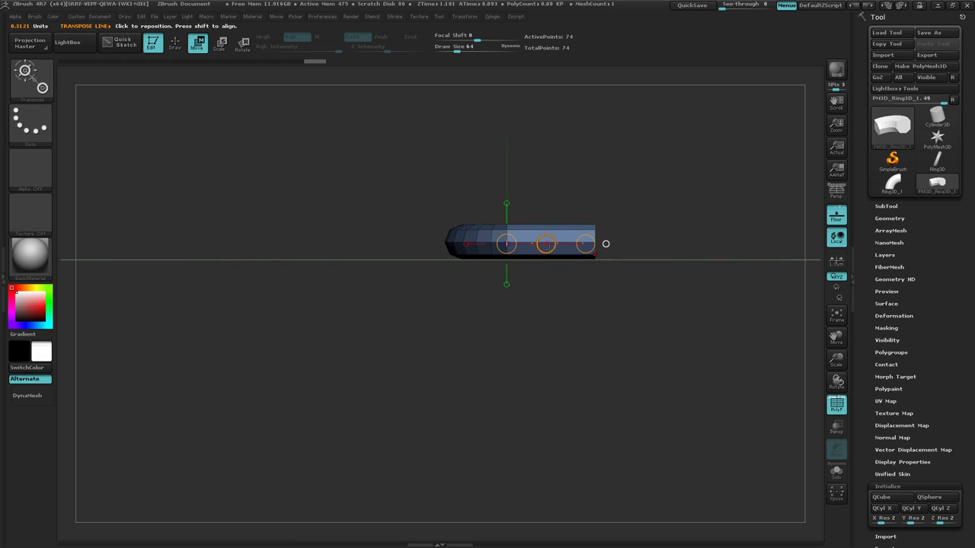
{"action": "left_click_drag", "start_coordinate": [547, 244], "coordinate": [653, 245]}
{"action": "mouse_move", "coordinate": [620, 175]}
{"action": "right_mouse_down"}
{"action": "mouse_move", "coordinate": [622, 311]}
{"action": "mouse_move", "coordinate": [618, 191]}
{"action": "right_mouse_up"}
{"action": "left_click_drag", "start_coordinate": [617, 192], "coordinate": [615, 182], "text": "shift"}
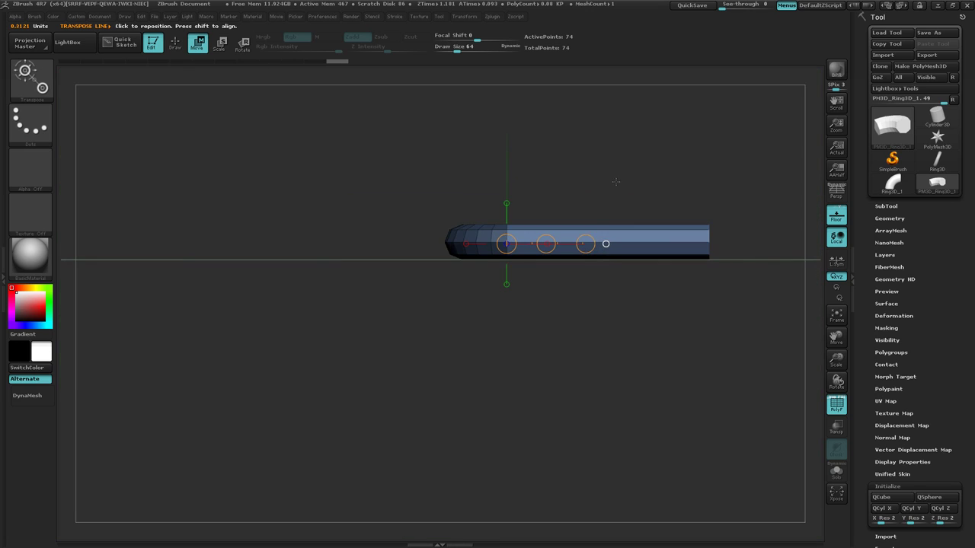
{"action": "left_click_drag", "start_coordinate": [549, 244], "coordinate": [570, 240]}
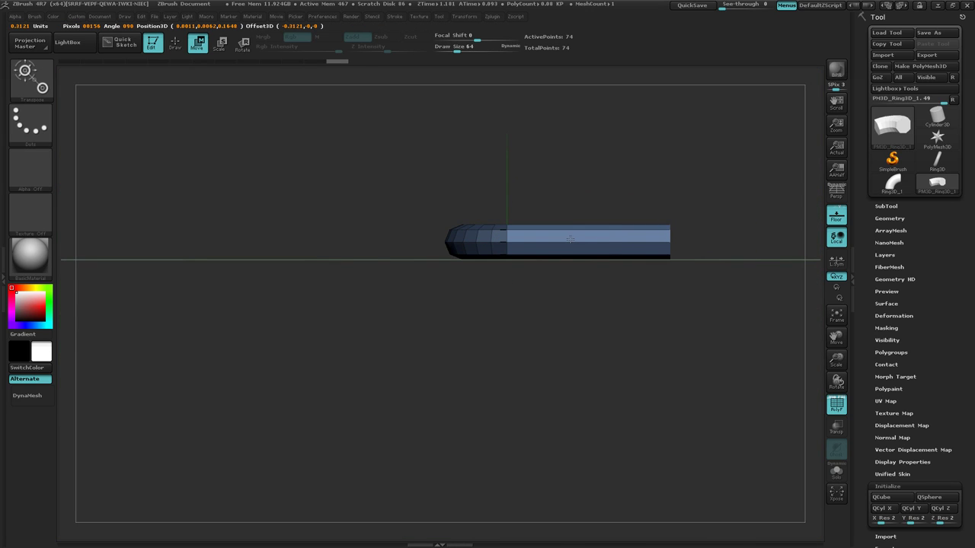
- Clear the mask and show the bent pipe with both legs from straight above the floor grid
{"action": "left_click_drag", "start_coordinate": [586, 166], "coordinate": [582, 201]}
{"action": "mouse_move", "coordinate": [482, 292]}
{"action": "left_mouse_down", "text": "ctrl"}
{"action": "mouse_move", "coordinate": [415, 346]}
{"action": "mouse_move", "coordinate": [420, 363]}
{"action": "left_mouse_up", "text": "ctrl"}
{"action": "right_click_drag", "start_coordinate": [419, 342], "coordinate": [595, 358], "text": "ctrl"}
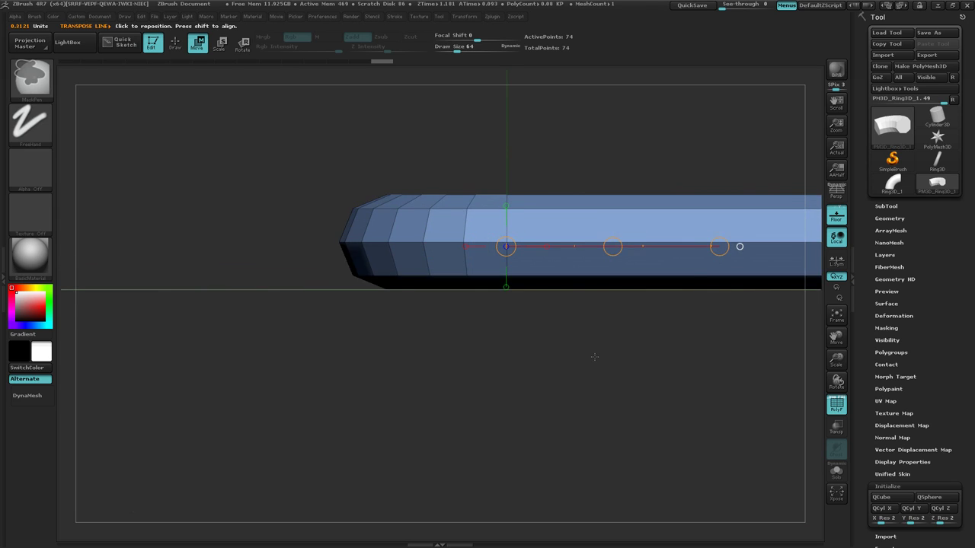
{"action": "left_click_drag", "start_coordinate": [594, 356], "coordinate": [404, 323]}
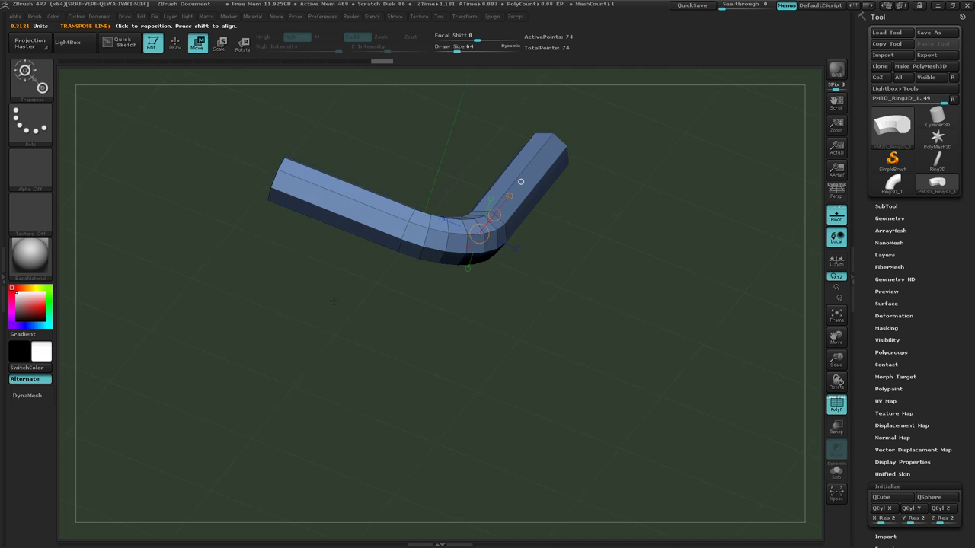
{"action": "mouse_move", "coordinate": [333, 300]}
{"action": "left_mouse_down"}
{"action": "mouse_move", "coordinate": [289, 255]}
{"action": "mouse_move", "coordinate": [336, 308]}
{"action": "mouse_move", "coordinate": [334, 299]}
{"action": "left_mouse_up"}
{"action": "mouse_move", "coordinate": [564, 220]}
{"action": "right_mouse_down"}
{"action": "mouse_move", "coordinate": [573, 337]}
{"action": "mouse_move", "coordinate": [555, 291]}
{"action": "right_mouse_up"}
{"action": "left_click_drag", "start_coordinate": [550, 287], "coordinate": [550, 252], "text": "alt"}
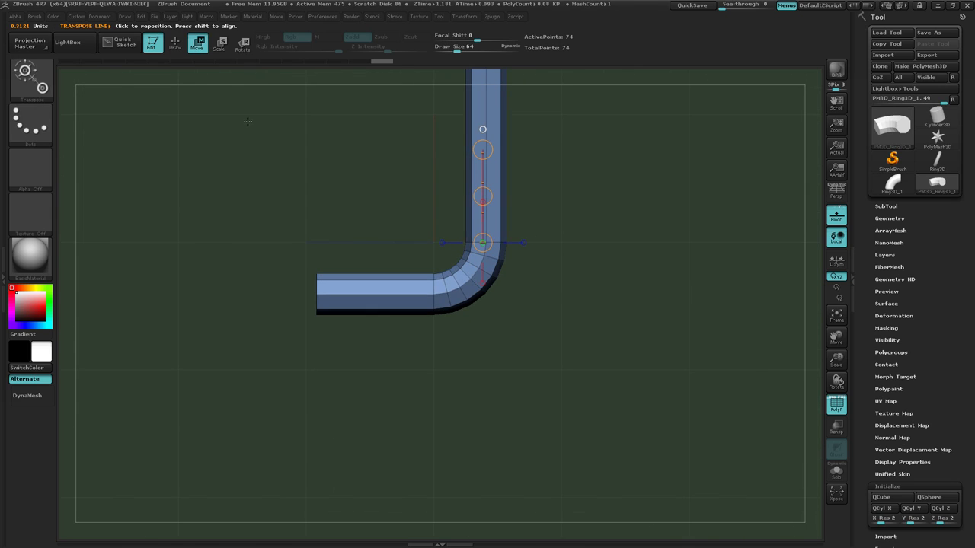
- Set the masking brush to MaskLasso and frame the pipe's bend closely from above
{"action": "left_click", "coordinate": [34, 82]}
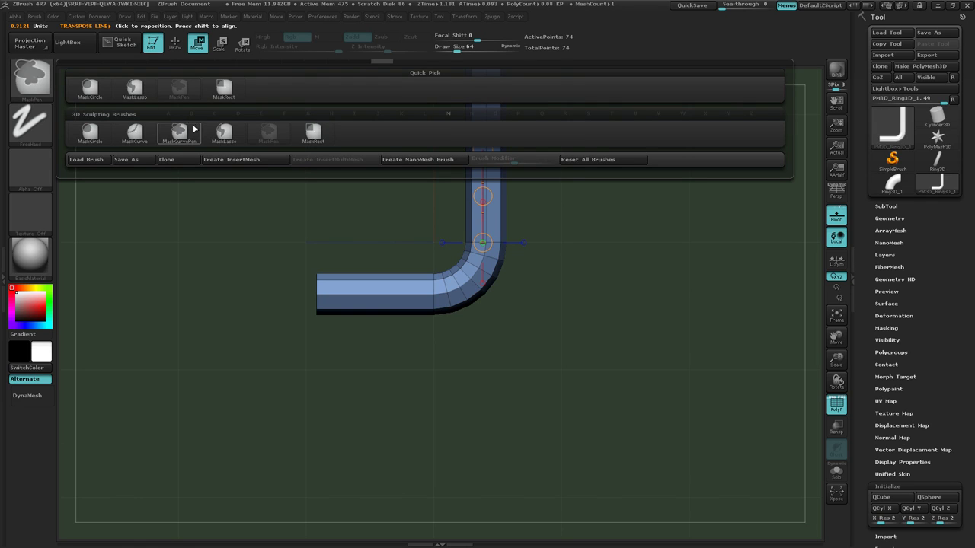
{"action": "left_click", "coordinate": [225, 135]}
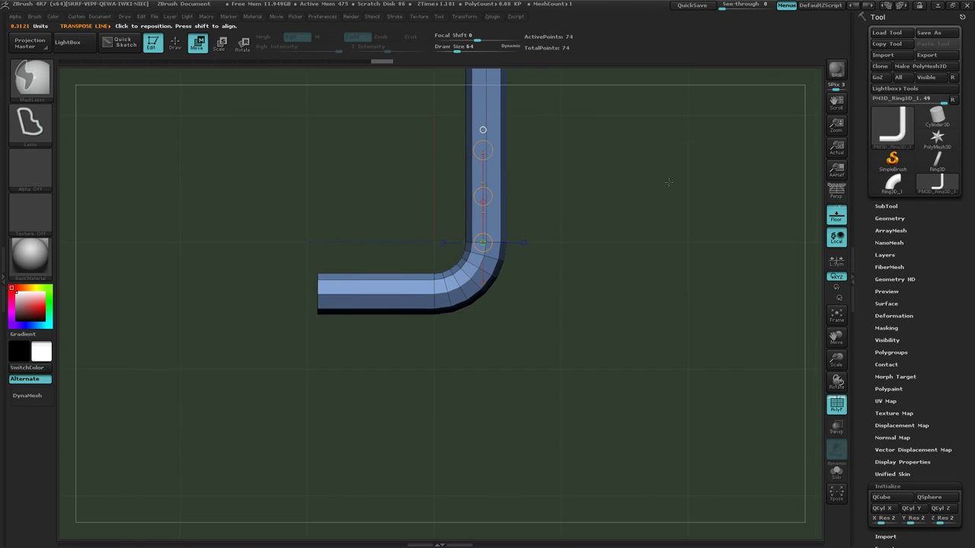
{"action": "right_click_drag", "start_coordinate": [671, 183], "coordinate": [636, 198], "text": "ctrl"}
{"action": "mouse_move", "coordinate": [329, 243]}
{"action": "left_mouse_down"}
{"action": "mouse_move", "coordinate": [454, 345]}
{"action": "mouse_move", "coordinate": [480, 287]}
{"action": "mouse_move", "coordinate": [462, 242]}
{"action": "left_mouse_up"}
{"action": "right_click_drag", "start_coordinate": [602, 309], "coordinate": [653, 312], "text": "ctrl"}
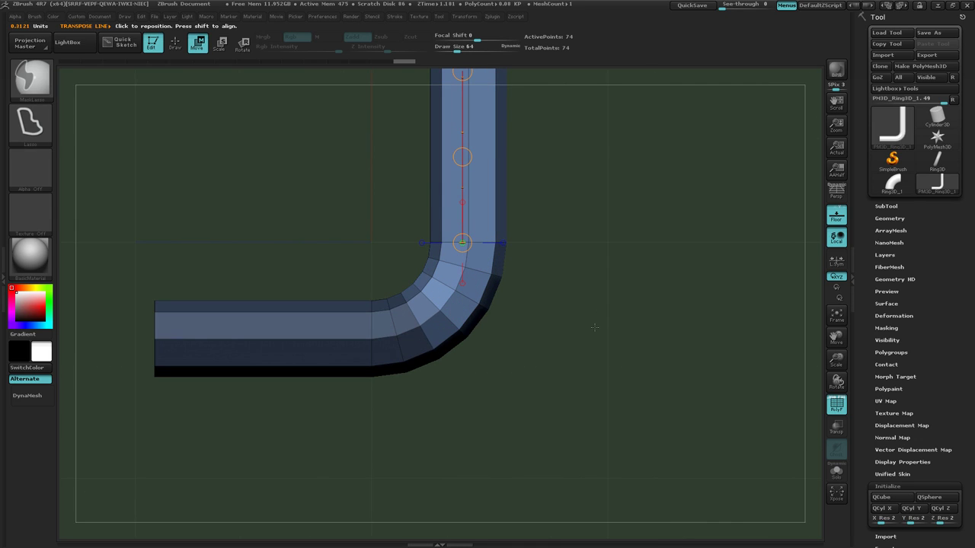
{"action": "left_click", "coordinate": [370, 339], "text": "ctrl"}
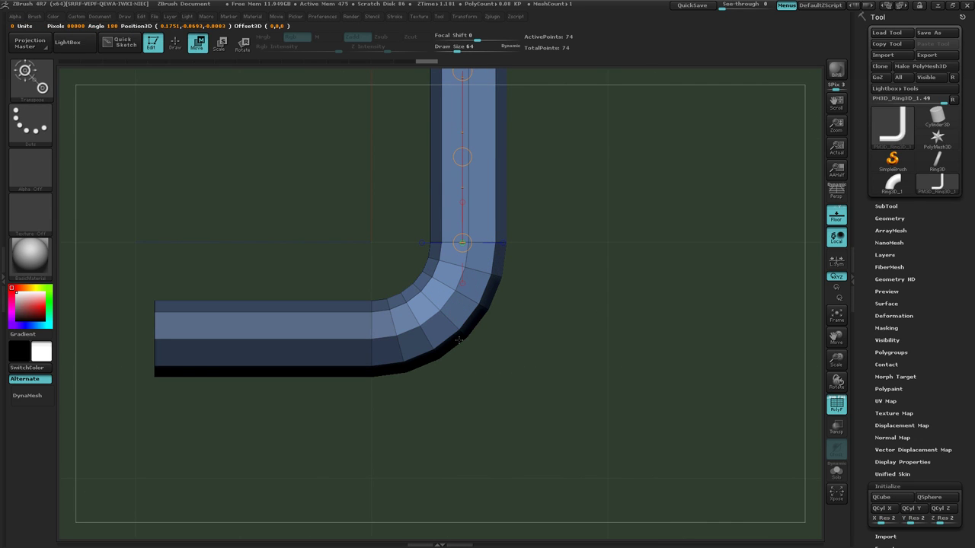
- Place a Rotate transpose line starting at the centre of the grey end cap, with that cap viewed face-on
{"action": "left_click_drag", "start_coordinate": [598, 349], "coordinate": [592, 257]}
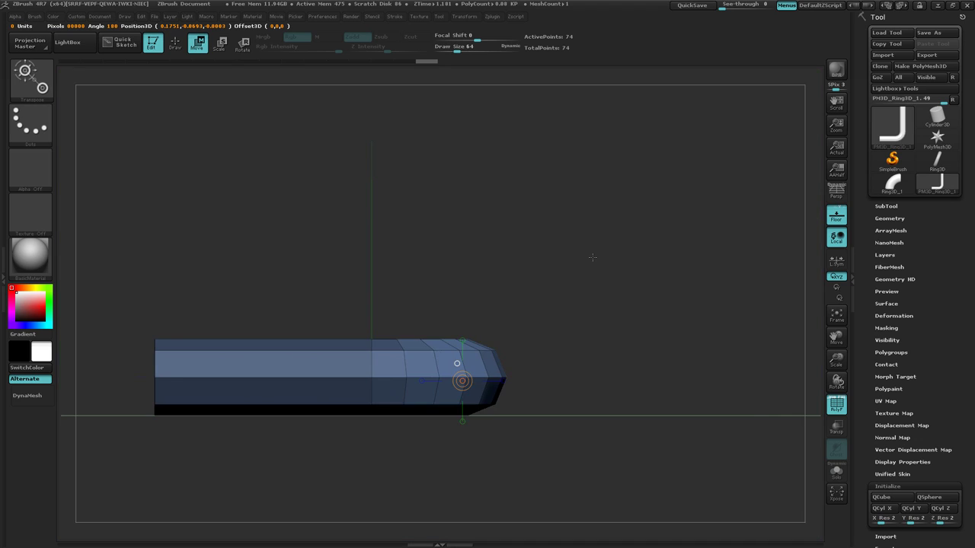
{"action": "mouse_move", "coordinate": [660, 305]}
{"action": "left_mouse_down"}
{"action": "mouse_move", "coordinate": [559, 311]}
{"action": "mouse_move", "coordinate": [653, 328]}
{"action": "mouse_move", "coordinate": [659, 297]}
{"action": "mouse_move", "coordinate": [707, 316]}
{"action": "mouse_move", "coordinate": [711, 307]}
{"action": "left_mouse_up"}
{"action": "mouse_move", "coordinate": [516, 320]}
{"action": "right_mouse_down", "text": "ctrl"}
{"action": "mouse_move", "coordinate": [569, 290]}
{"action": "mouse_move", "coordinate": [527, 304]}
{"action": "right_mouse_up", "text": "ctrl"}
{"action": "left_click_drag", "start_coordinate": [527, 303], "coordinate": [739, 194], "text": "alt"}
{"action": "key", "text": "r"}
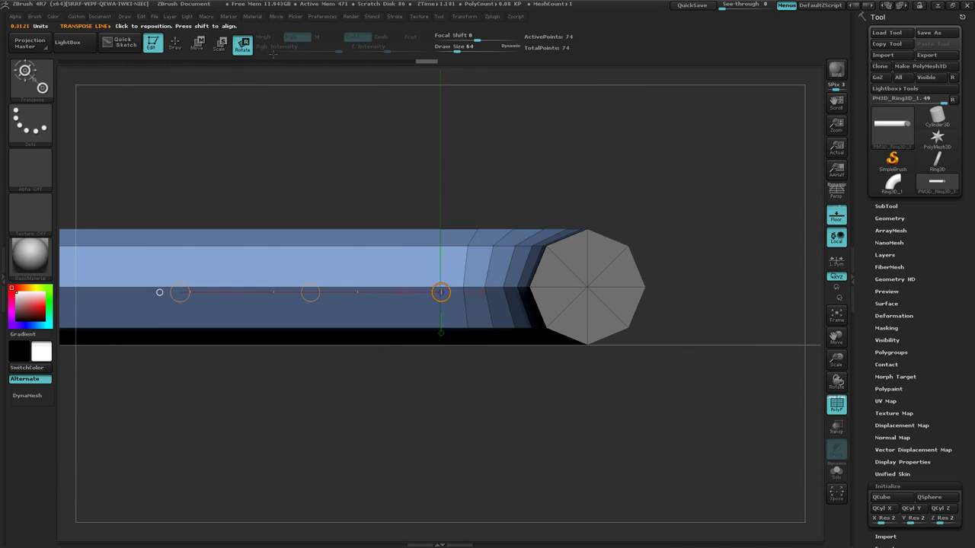
{"action": "left_click", "coordinate": [588, 287]}
{"action": "left_click", "coordinate": [547, 288]}
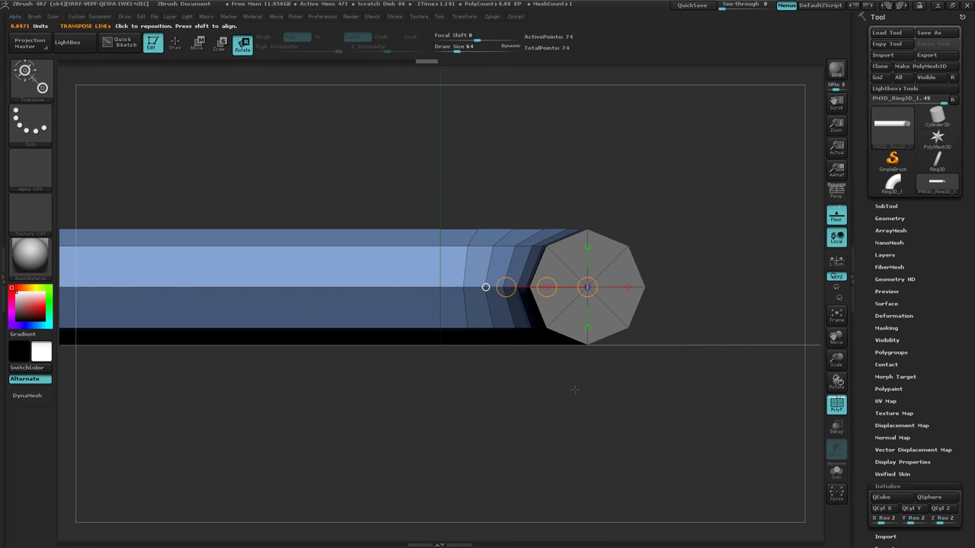
{"action": "right_click_drag", "start_coordinate": [574, 392], "coordinate": [463, 375], "text": "ctrl"}
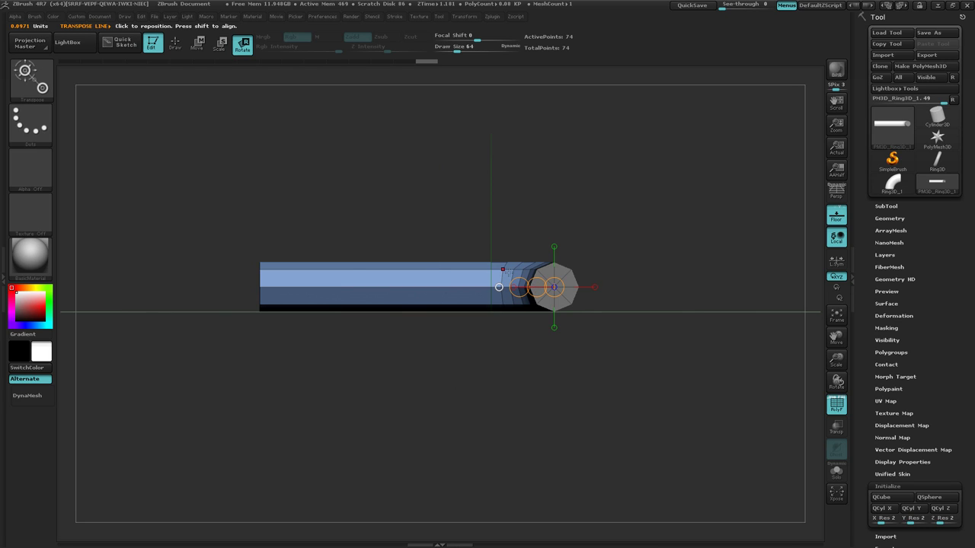
- Try to tilt the long pipe leg steeply upward about the grey end cap's centre, and undo the rotation
{"action": "left_click_drag", "start_coordinate": [518, 287], "coordinate": [499, 288]}
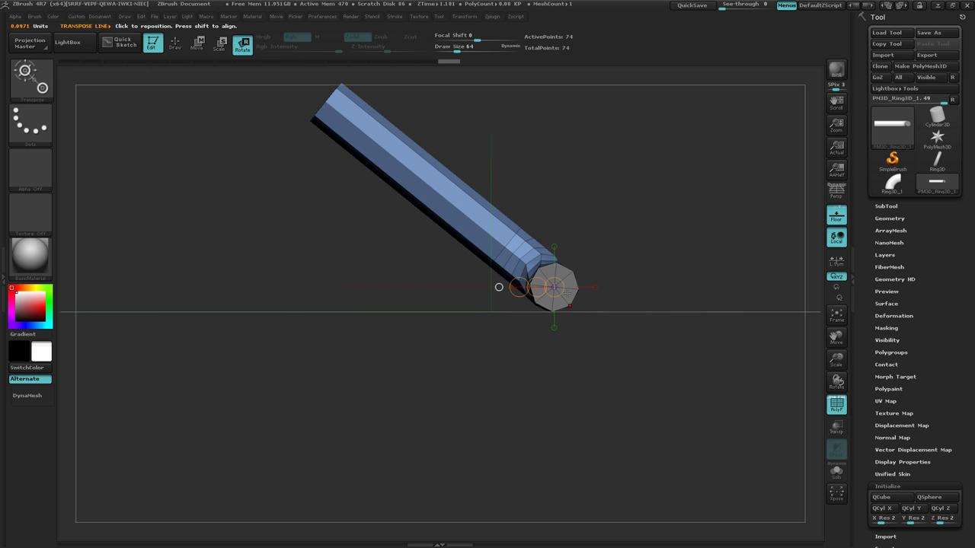
{"action": "key", "text": "ctrl+z"}
{"action": "right_click_drag", "start_coordinate": [431, 338], "coordinate": [618, 356], "text": "ctrl"}
{"action": "right_click_drag", "start_coordinate": [516, 358], "coordinate": [511, 374]}
{"action": "key", "text": "ctrl+z"}
{"action": "key", "text": "ctrl+z"}
{"action": "key", "text": "ctrl+z"}
{"action": "key", "text": "ctrl+z"}
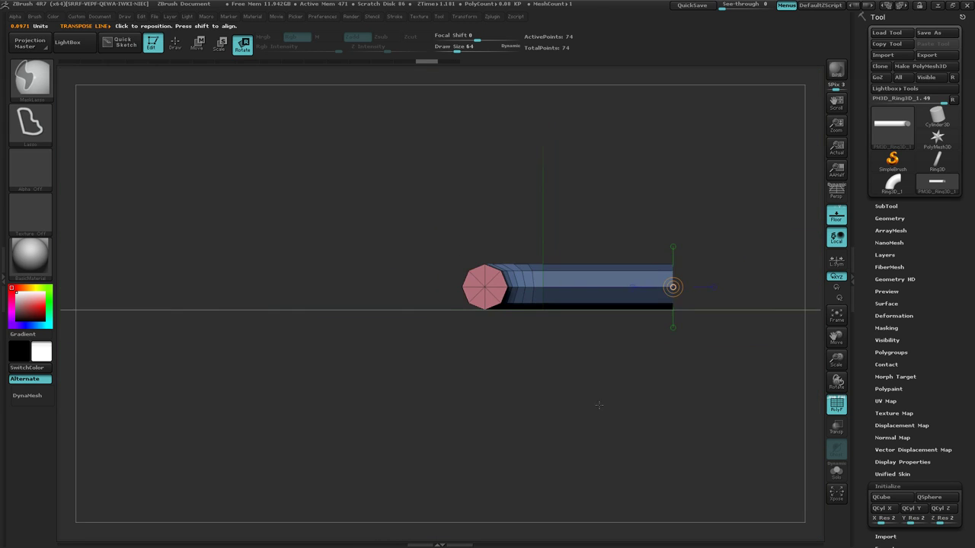
- Lasso-mask the grey-capped end of the pipe and rotate the other leg slightly upward about that cap's centre
{"action": "mouse_move", "coordinate": [695, 230]}
{"action": "left_mouse_down", "text": "ctrl"}
{"action": "mouse_move", "coordinate": [579, 227]}
{"action": "mouse_move", "coordinate": [535, 266]}
{"action": "mouse_move", "coordinate": [536, 296]}
{"action": "mouse_move", "coordinate": [584, 332]}
{"action": "mouse_move", "coordinate": [712, 260]}
{"action": "left_mouse_up", "text": "ctrl"}
{"action": "right_click_drag", "start_coordinate": [701, 344], "coordinate": [652, 353]}
{"action": "mouse_move", "coordinate": [617, 244]}
{"action": "right_mouse_down", "text": "ctrl"}
{"action": "mouse_move", "coordinate": [762, 226]}
{"action": "mouse_move", "coordinate": [672, 227]}
{"action": "mouse_move", "coordinate": [625, 243]}
{"action": "right_mouse_up", "text": "ctrl"}
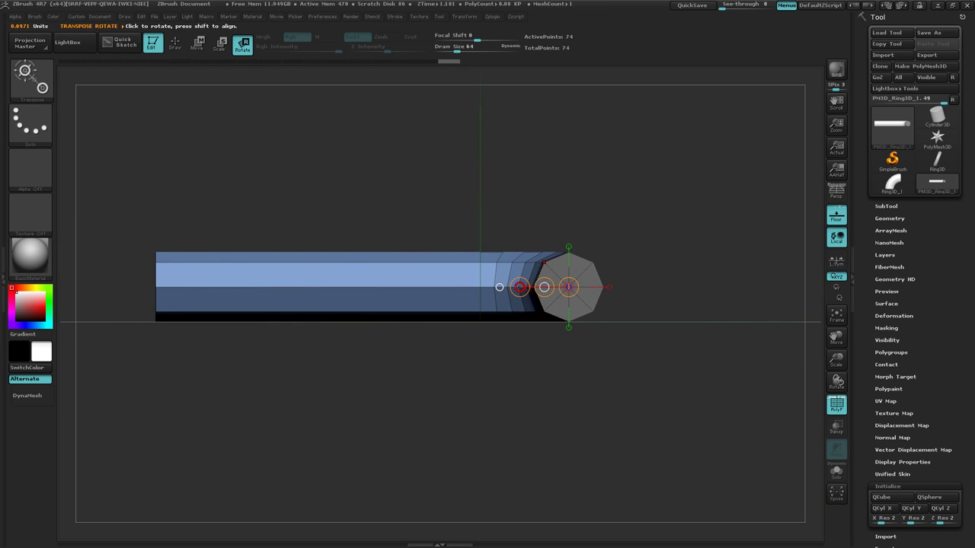
{"action": "mouse_move", "coordinate": [520, 287]}
{"action": "left_mouse_down"}
{"action": "mouse_move", "coordinate": [519, 274]}
{"action": "mouse_move", "coordinate": [521, 286]}
{"action": "left_mouse_up"}
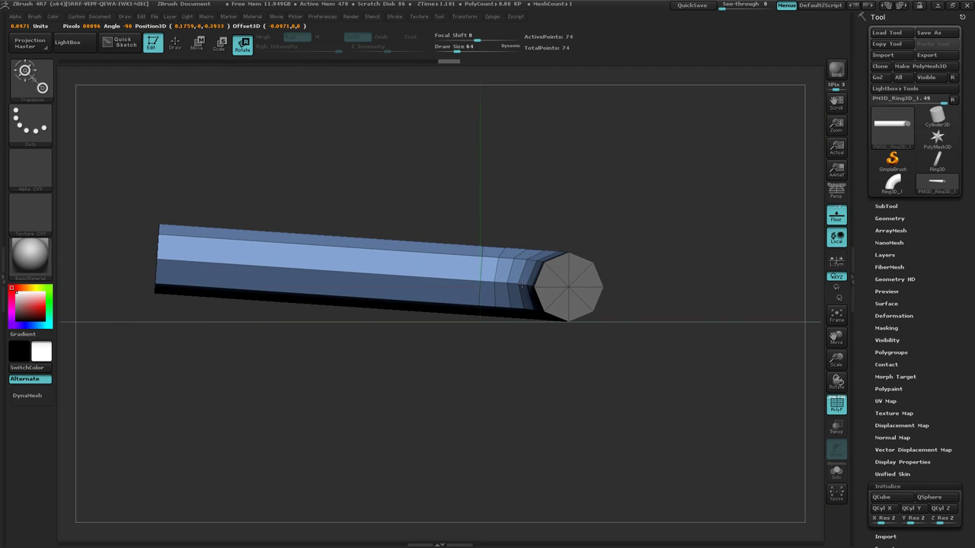
{"action": "left_click_drag", "start_coordinate": [521, 284], "coordinate": [521, 274]}
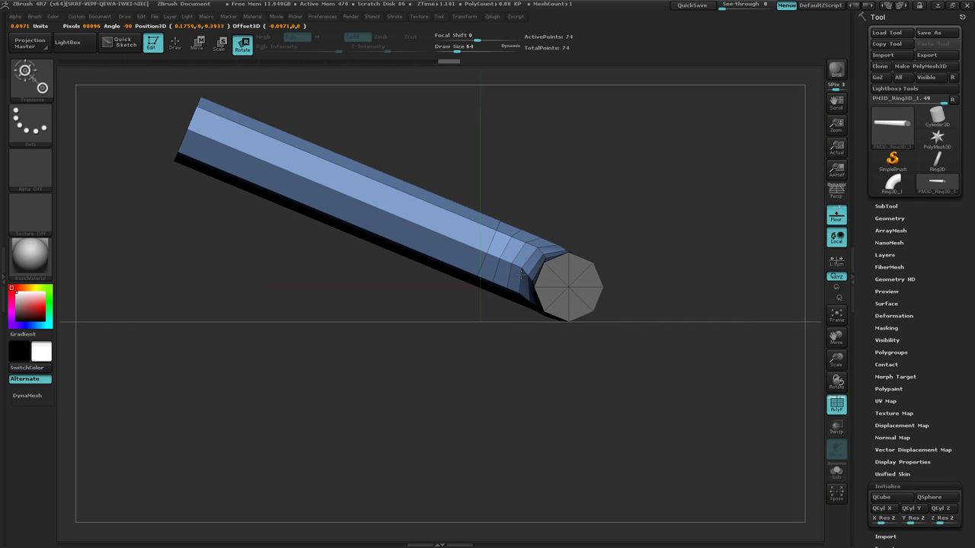
{"action": "left_click_drag", "start_coordinate": [522, 274], "coordinate": [500, 279]}
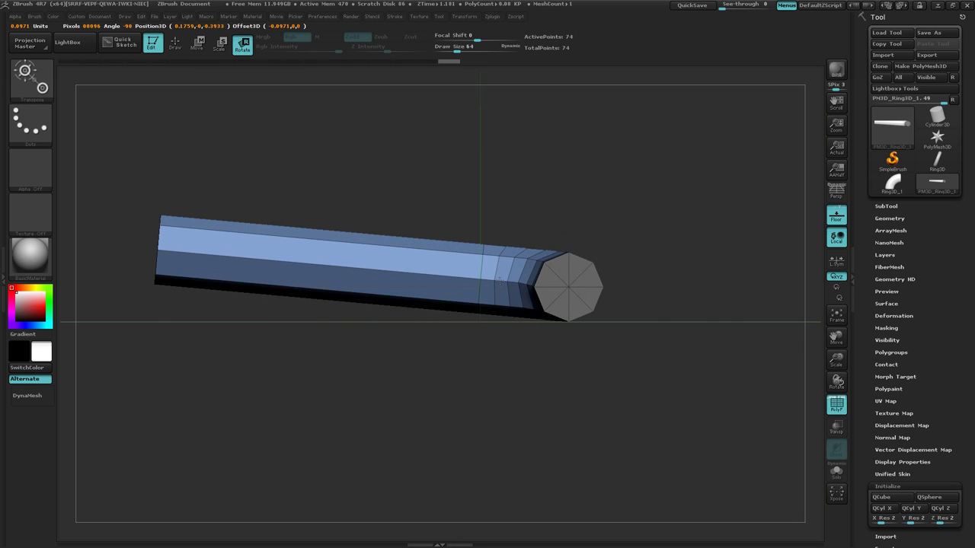
{"action": "left_click_drag", "start_coordinate": [665, 240], "coordinate": [601, 232]}
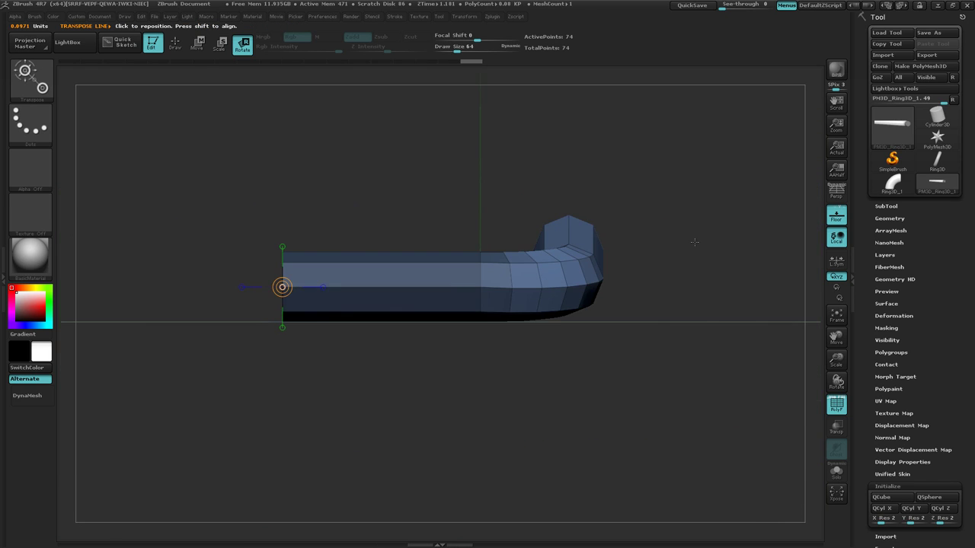
{"action": "right_click_drag", "start_coordinate": [694, 243], "coordinate": [649, 248], "text": "ctrl"}
{"action": "left_click_drag", "start_coordinate": [625, 214], "coordinate": [650, 126]}
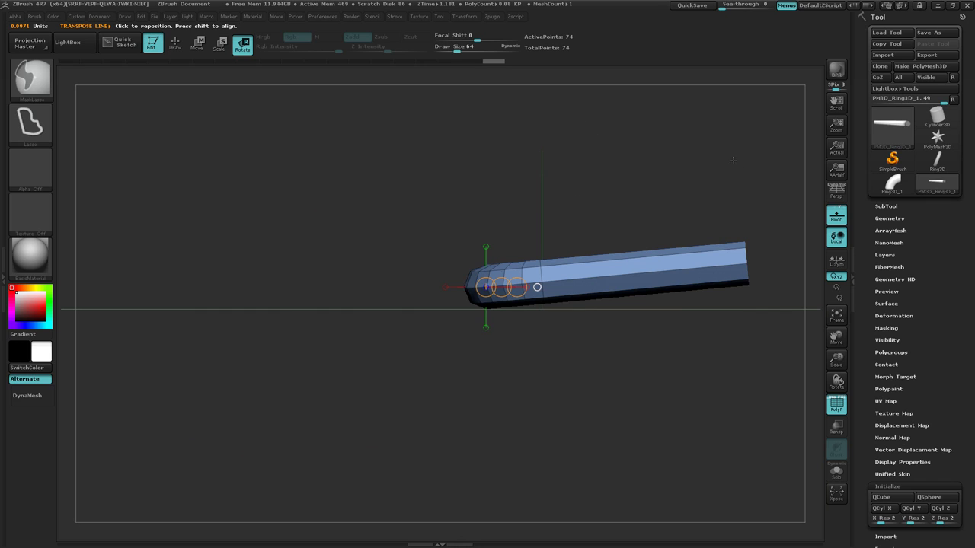
- Clear the existing mask and lasso-mask the pipe's upward-tilted leg from the top view, leaving the other leg unmasked
{"action": "mouse_move", "coordinate": [725, 185]}
{"action": "left_mouse_down"}
{"action": "mouse_move", "coordinate": [532, 296]}
{"action": "mouse_move", "coordinate": [533, 364]}
{"action": "mouse_move", "coordinate": [777, 357]}
{"action": "mouse_move", "coordinate": [506, 249]}
{"action": "mouse_move", "coordinate": [518, 259]}
{"action": "left_mouse_up"}
{"action": "key", "text": "ctrl"}
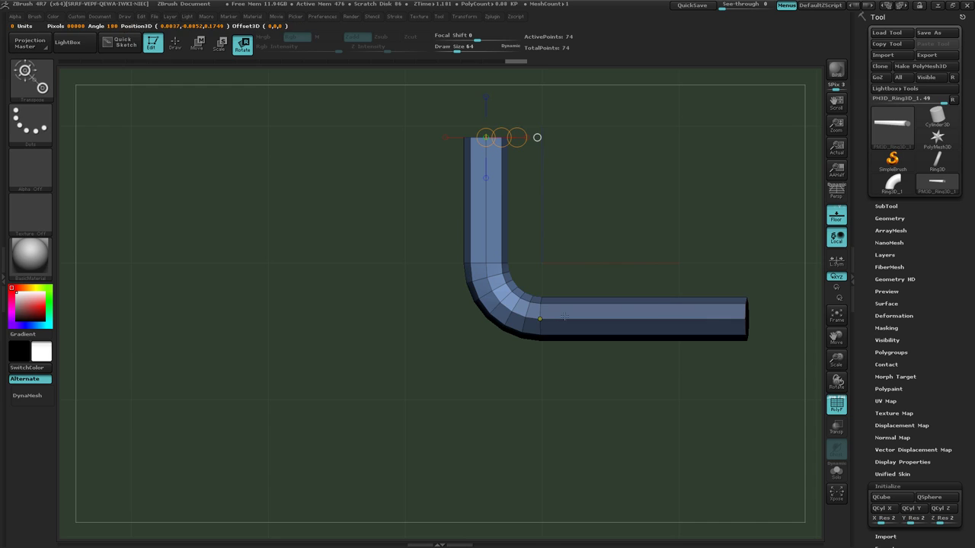
{"action": "key", "text": "ctrl"}
{"action": "mouse_move", "coordinate": [773, 252]}
{"action": "left_mouse_down", "text": "ctrl"}
{"action": "mouse_move", "coordinate": [545, 286]}
{"action": "mouse_move", "coordinate": [533, 309]}
{"action": "mouse_move", "coordinate": [645, 372]}
{"action": "mouse_move", "coordinate": [773, 332]}
{"action": "mouse_move", "coordinate": [779, 293]}
{"action": "left_mouse_up", "text": "ctrl"}
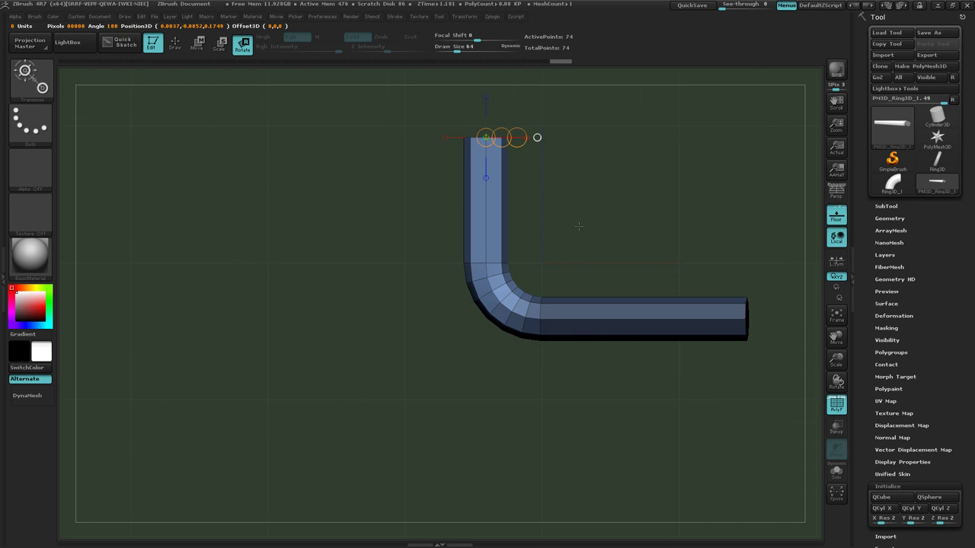
{"action": "left_click_drag", "start_coordinate": [576, 226], "coordinate": [615, 176]}
- Place a Rotate transpose line from the outer side of the bend along the unmasked leg, with that leg viewed side-on
{"action": "left_click_drag", "start_coordinate": [687, 265], "coordinate": [526, 297]}
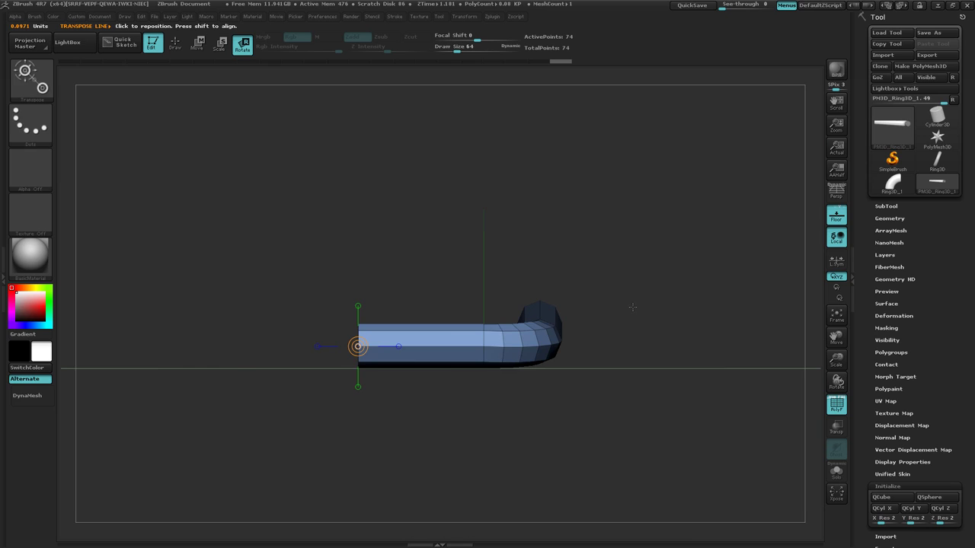
{"action": "mouse_move", "coordinate": [632, 308]}
{"action": "right_mouse_down", "text": "ctrl"}
{"action": "mouse_move", "coordinate": [627, 334]}
{"action": "mouse_move", "coordinate": [653, 331]}
{"action": "right_mouse_up", "text": "ctrl"}
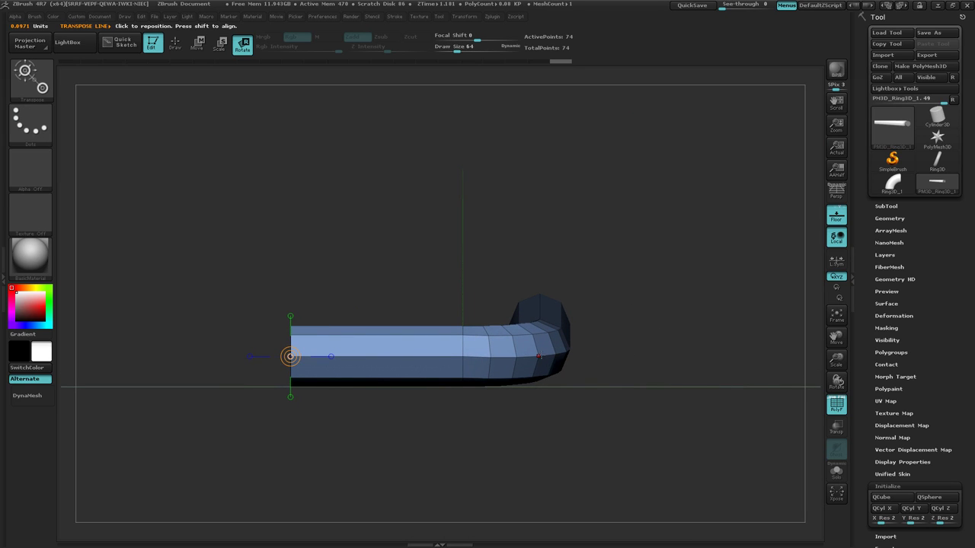
{"action": "left_click_drag", "start_coordinate": [538, 356], "coordinate": [346, 355]}
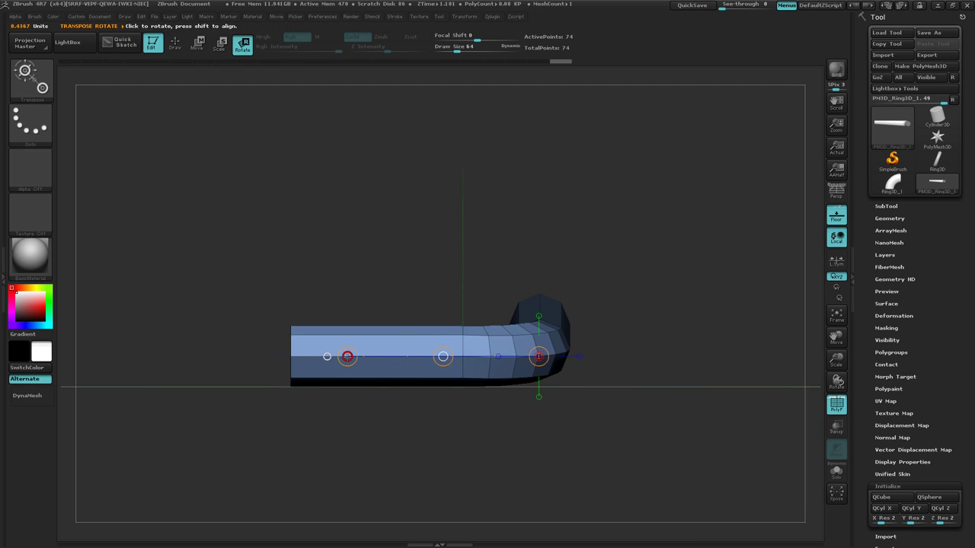
{"action": "left_click_drag", "start_coordinate": [472, 357], "coordinate": [473, 357]}
- Rotate the unmasked leg slightly downward about the bend and clear the mask from the pipe
{"action": "left_click_drag", "start_coordinate": [348, 355], "coordinate": [353, 374]}
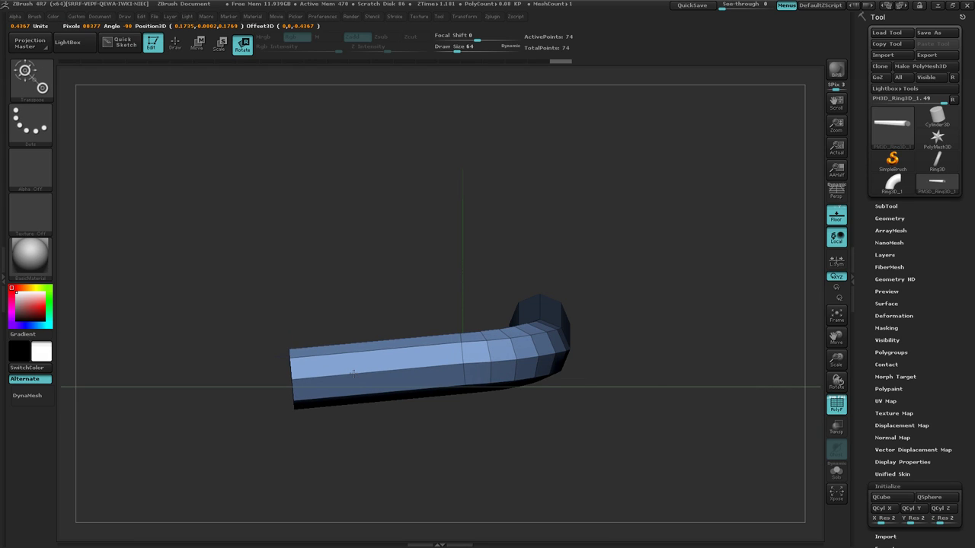
{"action": "left_click_drag", "start_coordinate": [572, 450], "coordinate": [530, 388]}
{"action": "left_click_drag", "start_coordinate": [354, 351], "coordinate": [416, 415]}
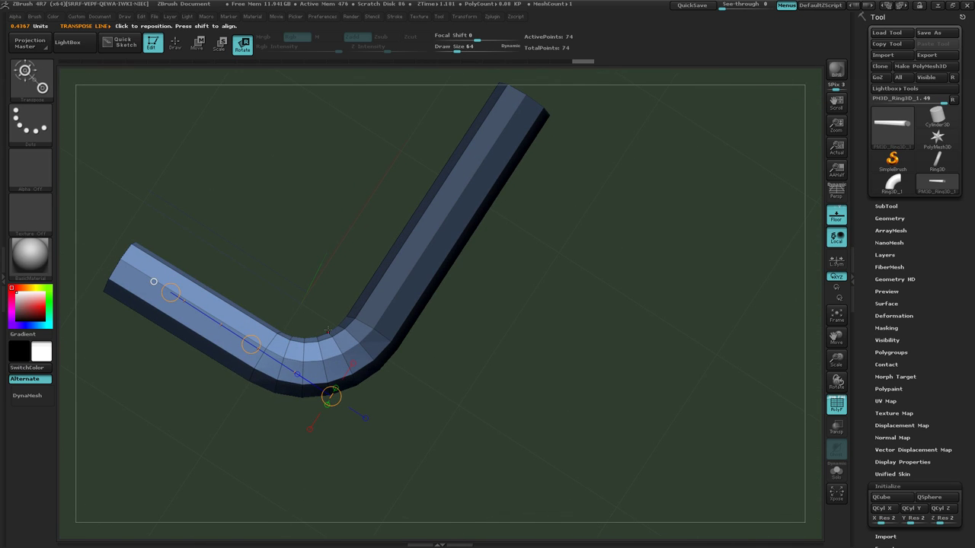
{"action": "left_click_drag", "start_coordinate": [492, 329], "coordinate": [523, 400], "text": "ctrl"}
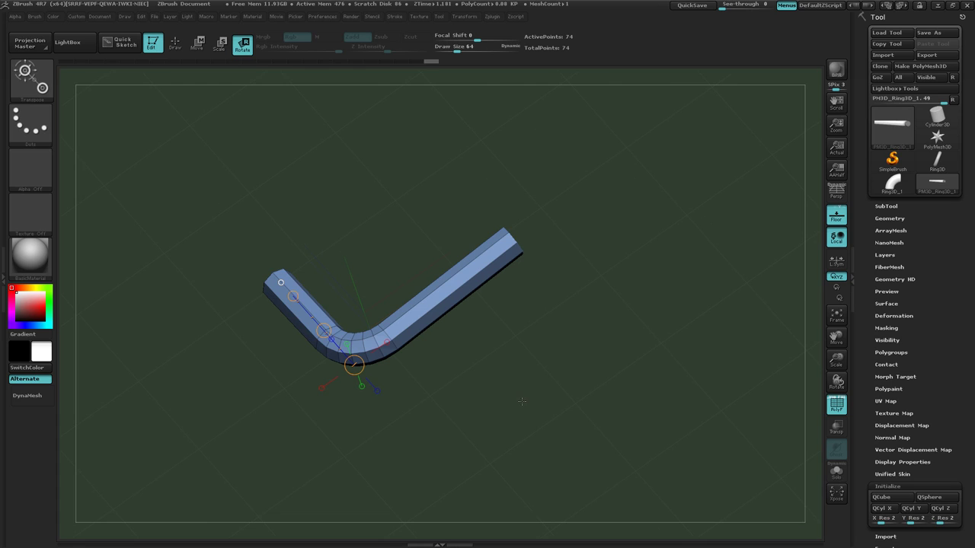